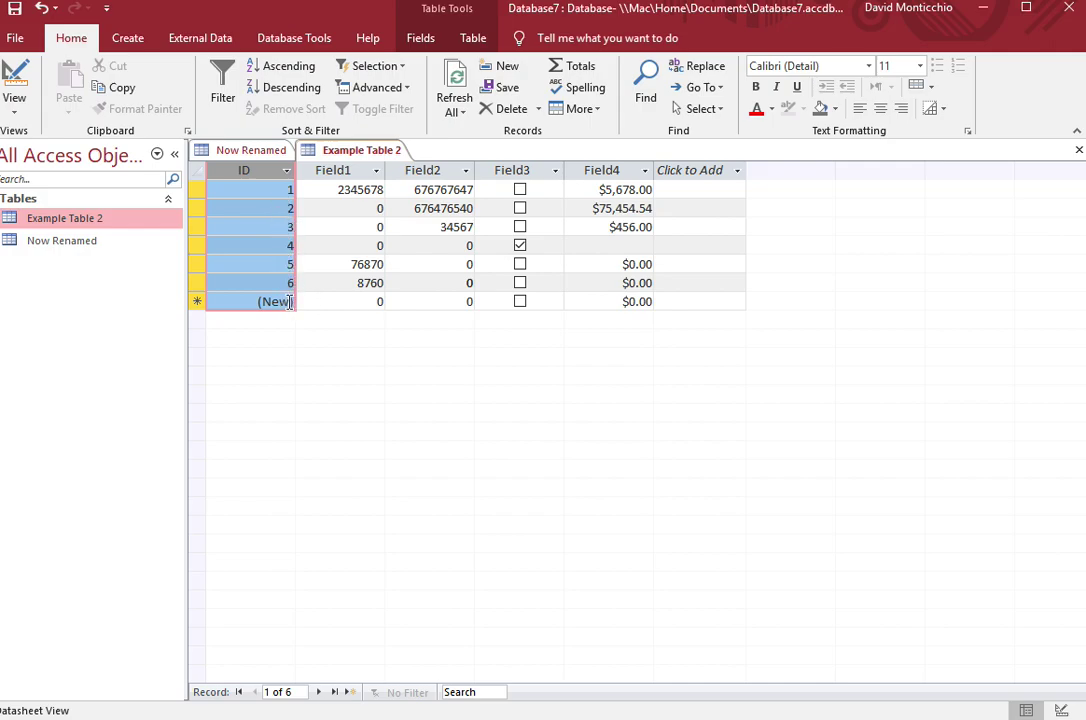
- Try to delete the ID value of the sixth record in Example Table 2
{"action": "left_click", "coordinate": [288, 286]}
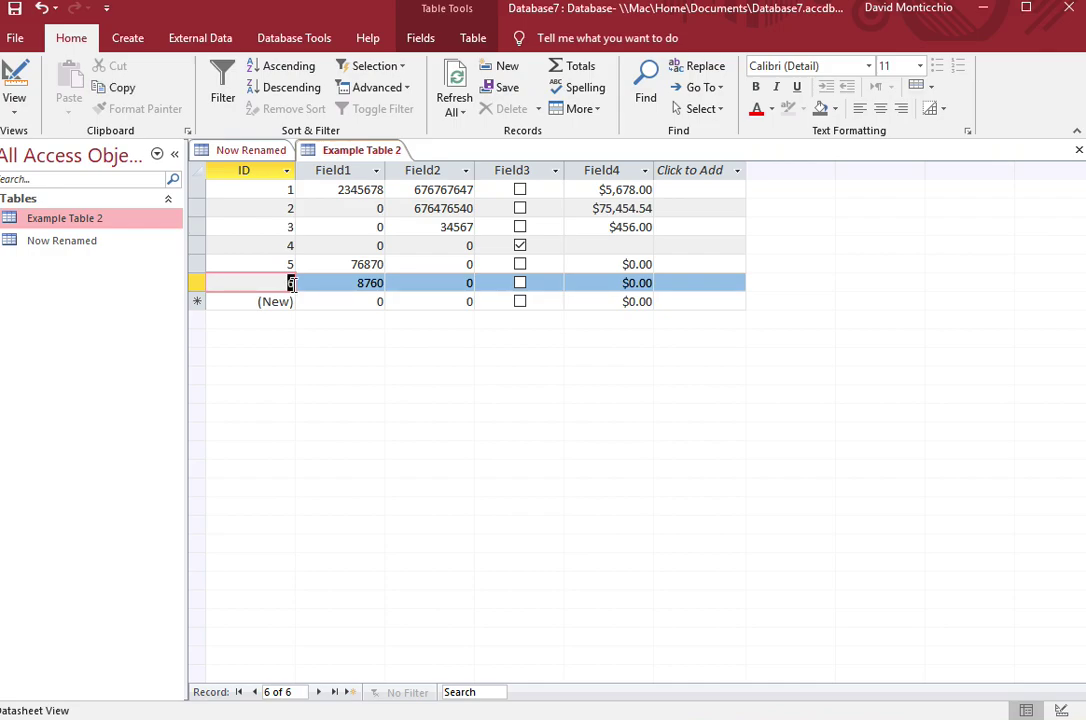
{"action": "key", "text": "BackSpace"}
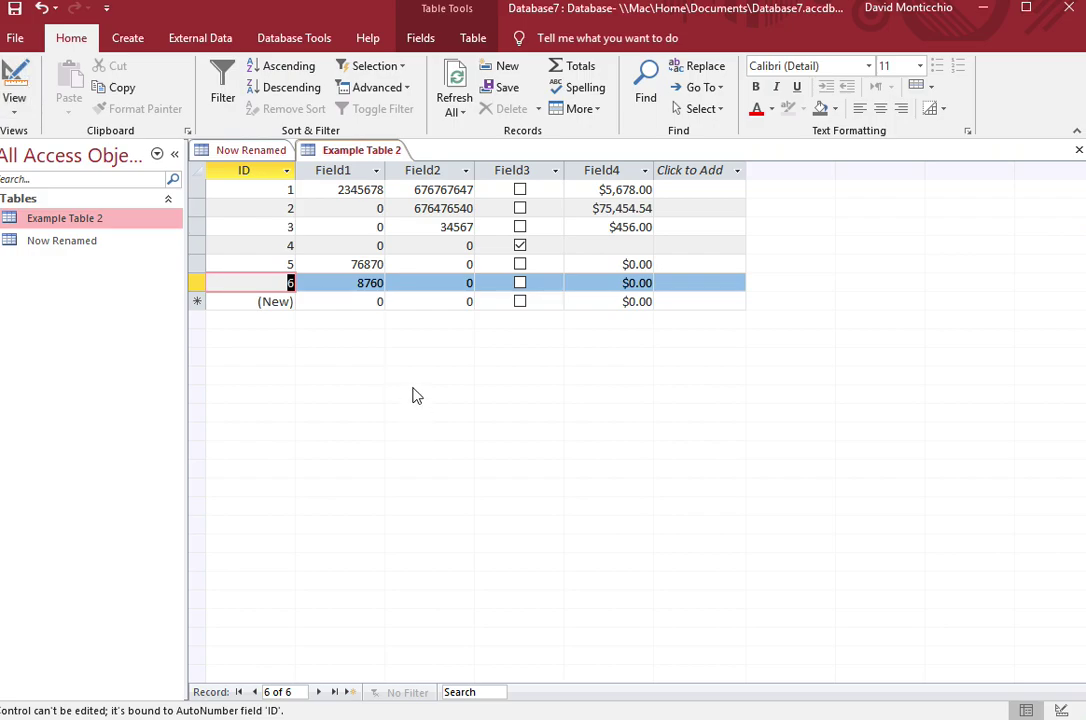
- Create a new table and add a Number field named Primary Key Example
{"action": "left_click", "coordinate": [110, 44]}
{"action": "left_click", "coordinate": [90, 80]}
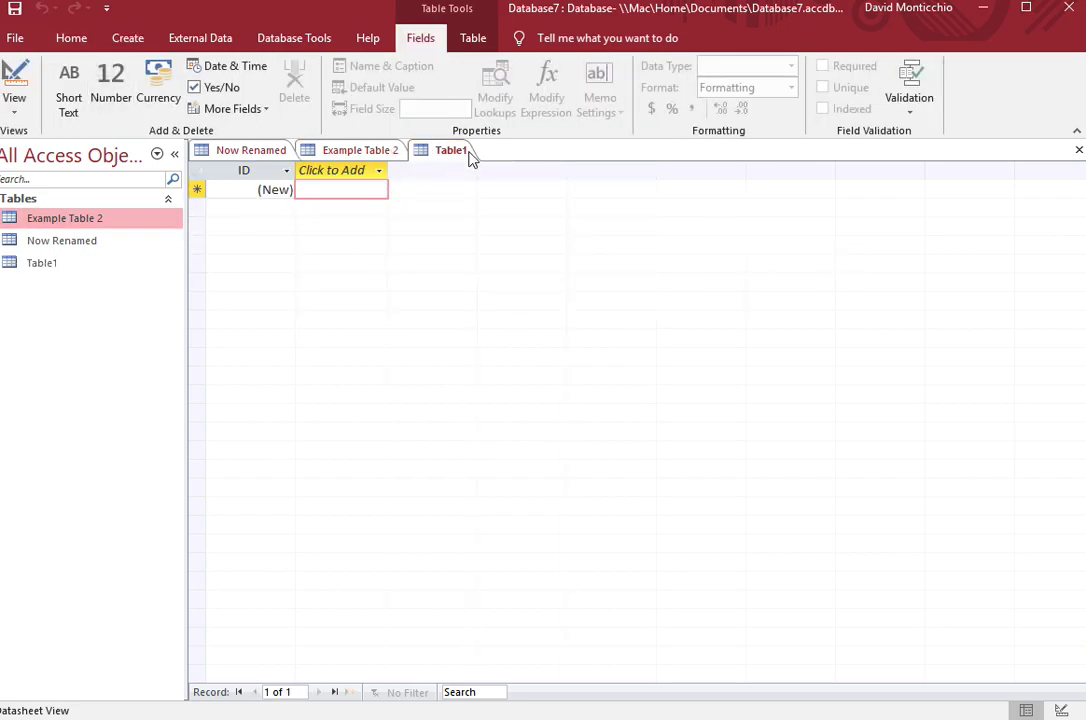
{"action": "left_click", "coordinate": [380, 171]}
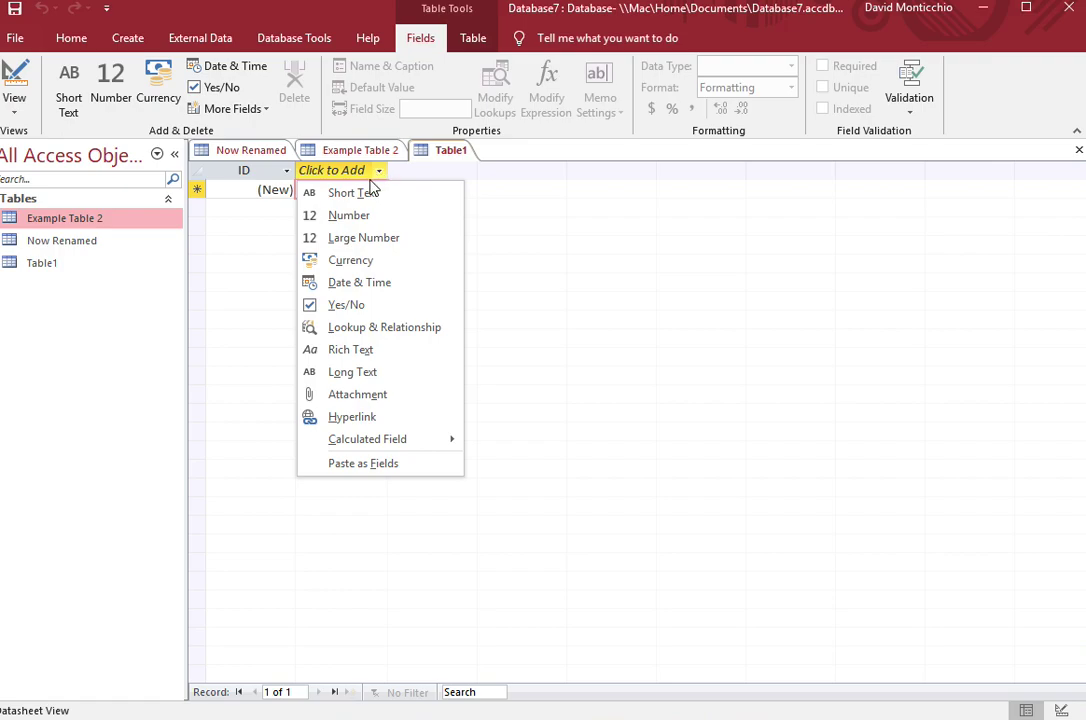
{"action": "left_click", "coordinate": [360, 216]}
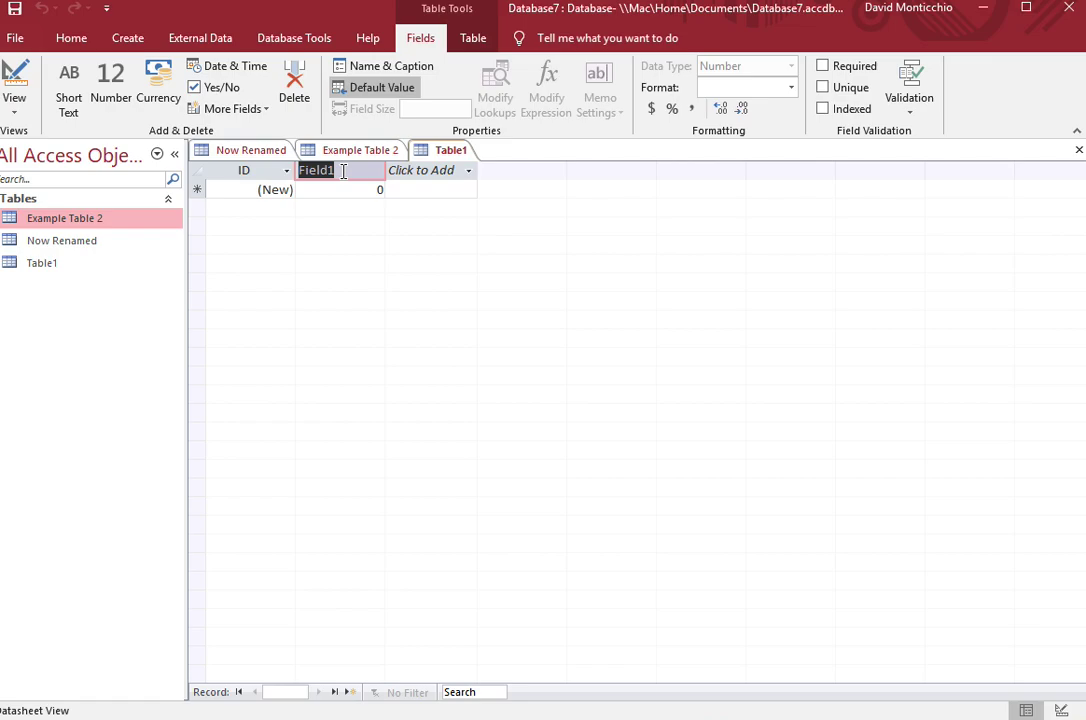
{"action": "type", "text": "Primar"}
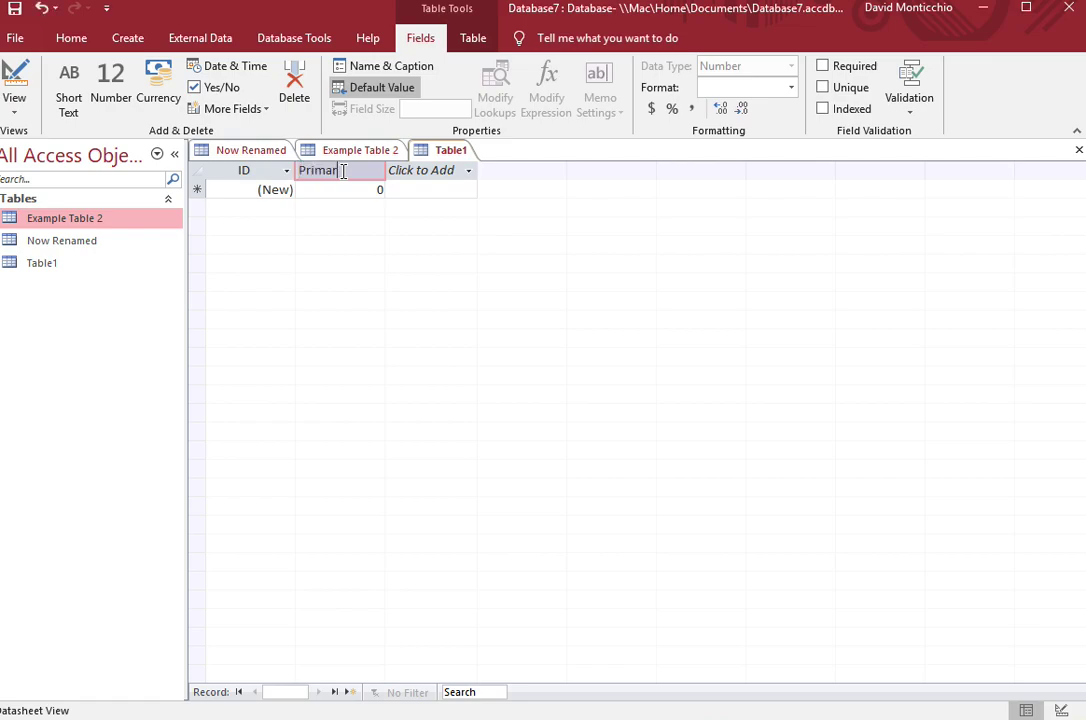
{"action": "type", "text": "y Key Example"}
{"action": "key", "text": "Escape"}
- Widen the Primary Key Example column so that its full name fits
{"action": "left_click", "coordinate": [421, 170]}
{"action": "left_click", "coordinate": [321, 262]}
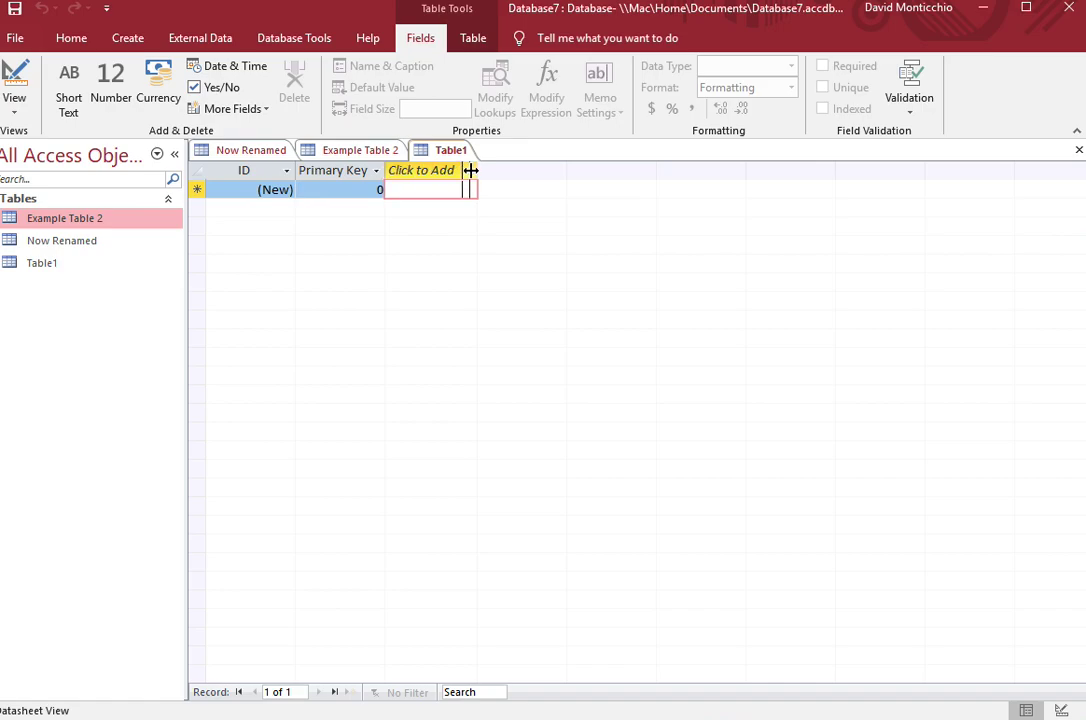
{"action": "left_click", "coordinate": [470, 170]}
{"action": "left_click", "coordinate": [390, 285]}
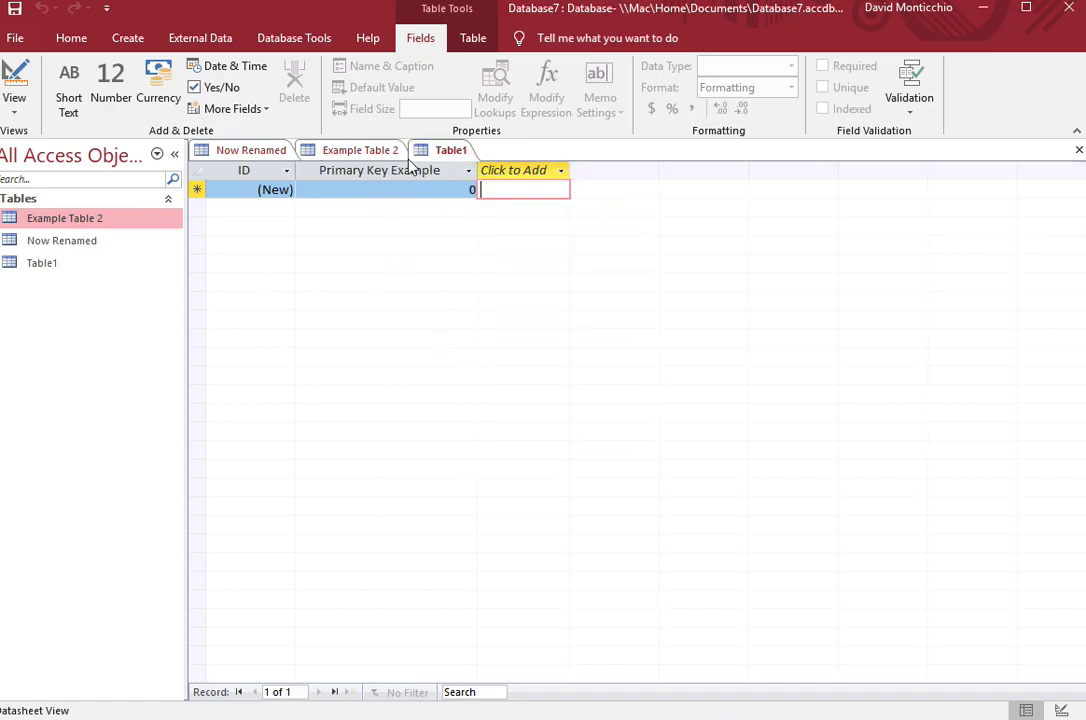
{"action": "left_click", "coordinate": [366, 172]}
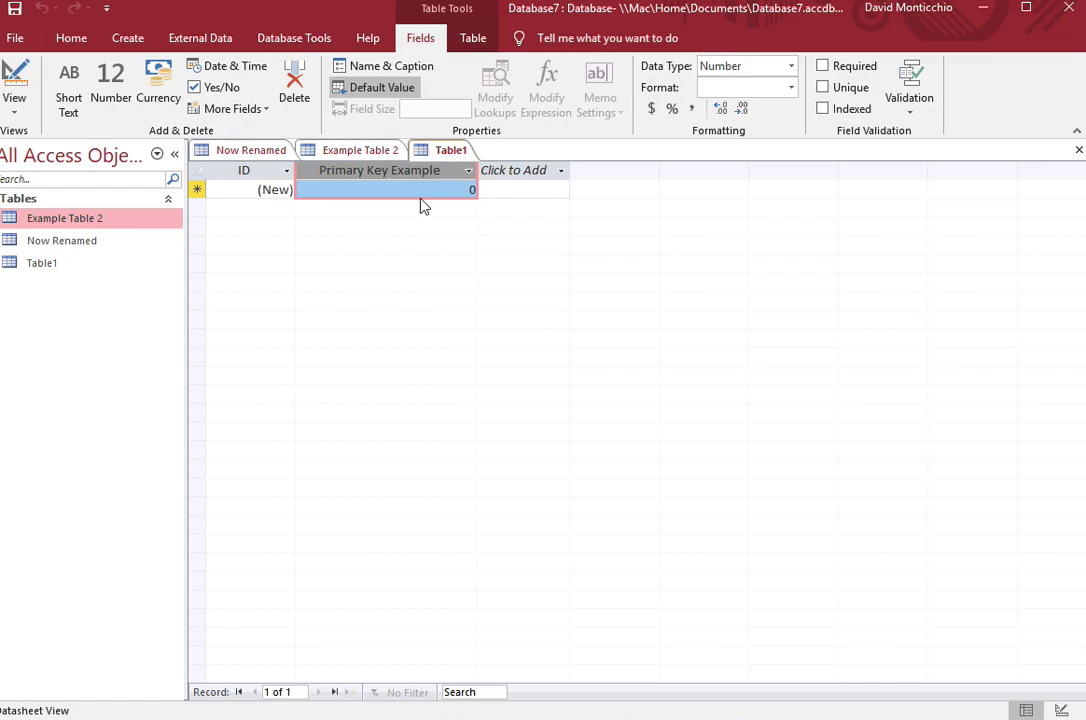
{"action": "left_click", "coordinate": [390, 168]}
{"action": "left_click", "coordinate": [469, 172]}
{"action": "left_click", "coordinate": [482, 184]}
{"action": "left_click", "coordinate": [561, 172]}
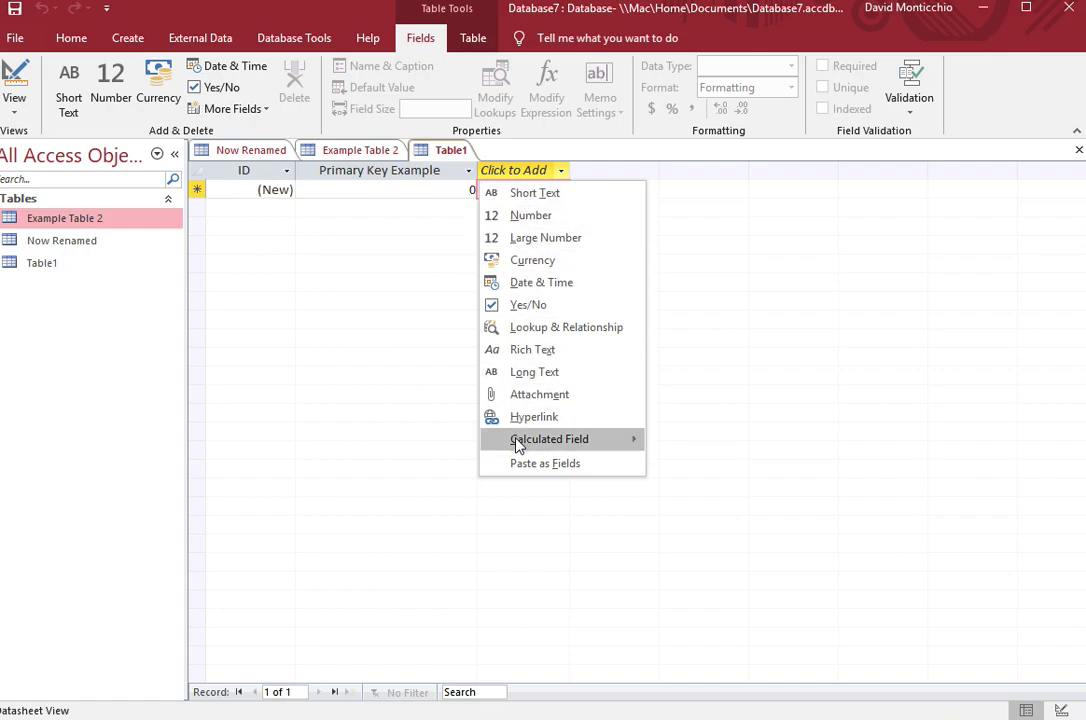
{"action": "key", "text": "Escape"}
- Enter 1, 2, 3, 4 and 5 as the Primary Key Example values of five new records
{"action": "key", "text": "shift+Tab"}
{"action": "left_click", "coordinate": [463, 189]}
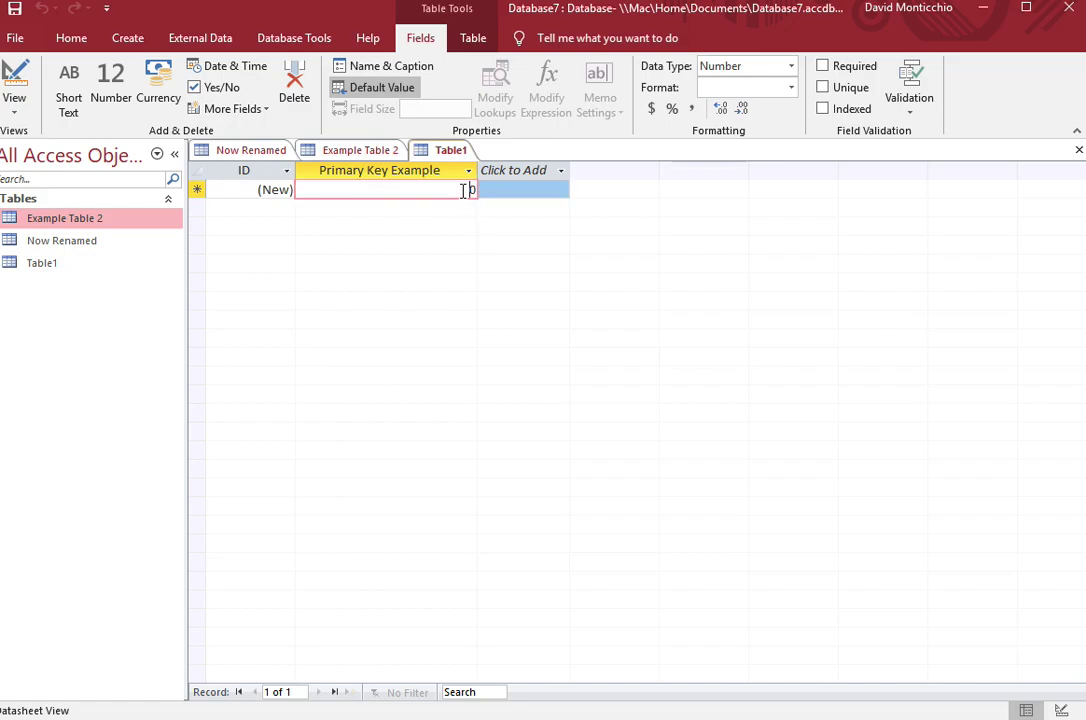
{"action": "key", "text": "Delete"}
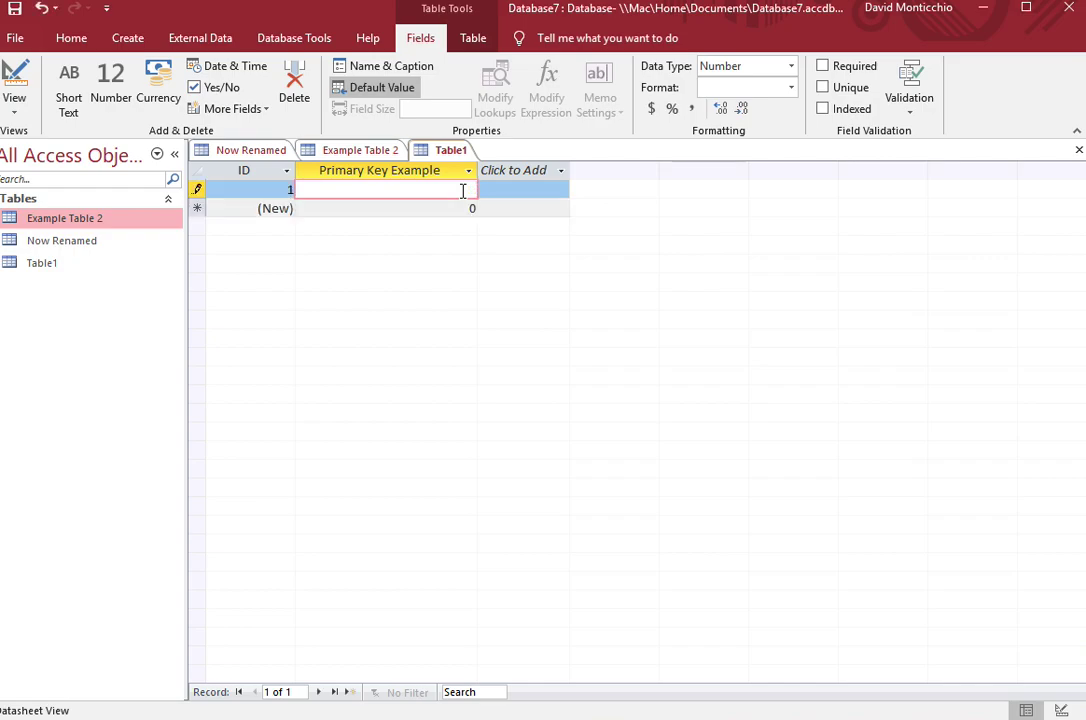
{"action": "key", "text": "Down"}
{"action": "type", "text": "2"}
{"action": "key", "text": "Tab"}
{"action": "left_click", "coordinate": [481, 232]}
{"action": "left_click", "coordinate": [473, 227]}
{"action": "type", "text": "3"}
{"action": "key", "text": "Down"}
{"action": "key", "text": "Up"}
{"action": "key", "text": "BackSpace"}
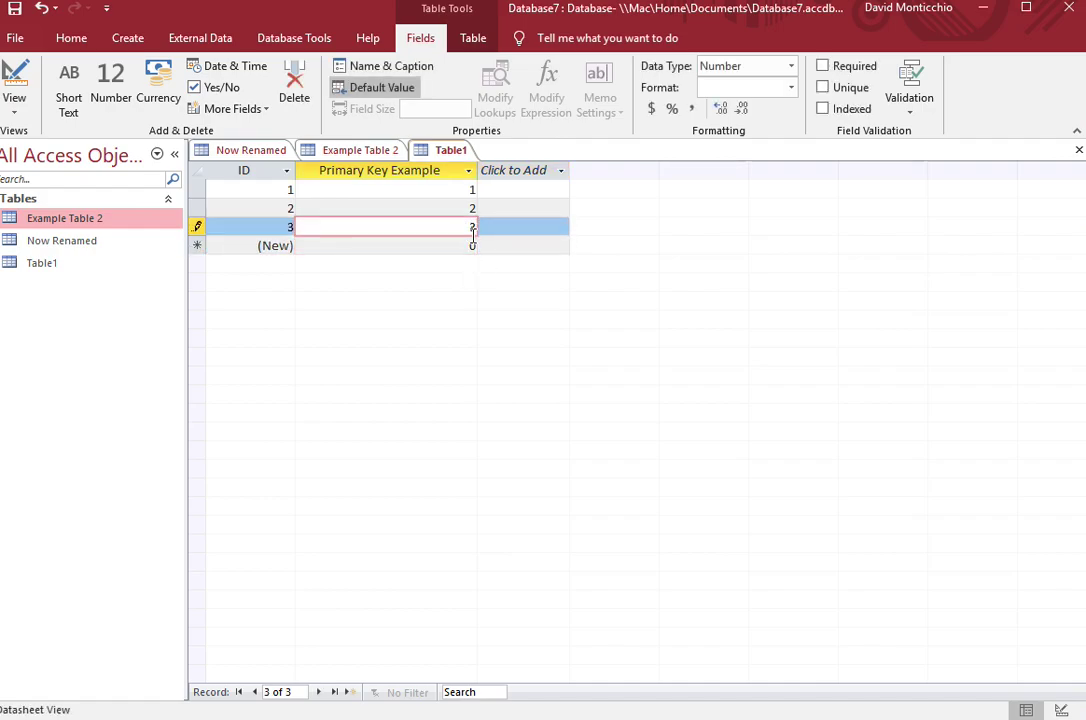
{"action": "key", "text": "Down"}
{"action": "type", "text": "4"}
{"action": "left_click", "coordinate": [471, 264]}
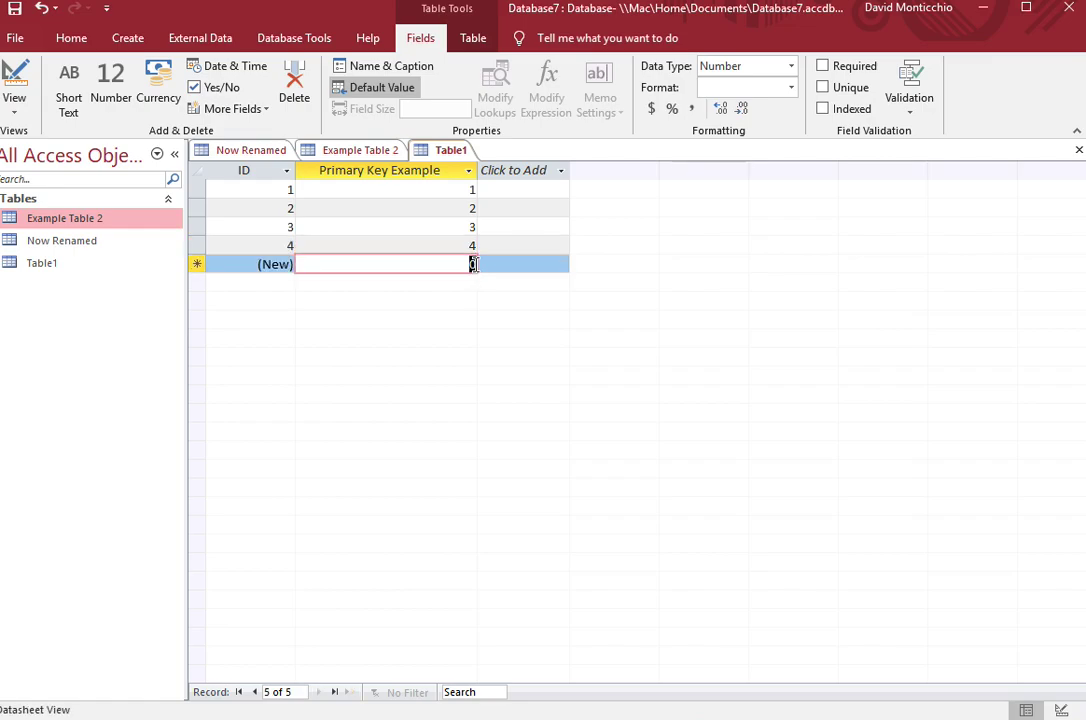
{"action": "type", "text": "5"}
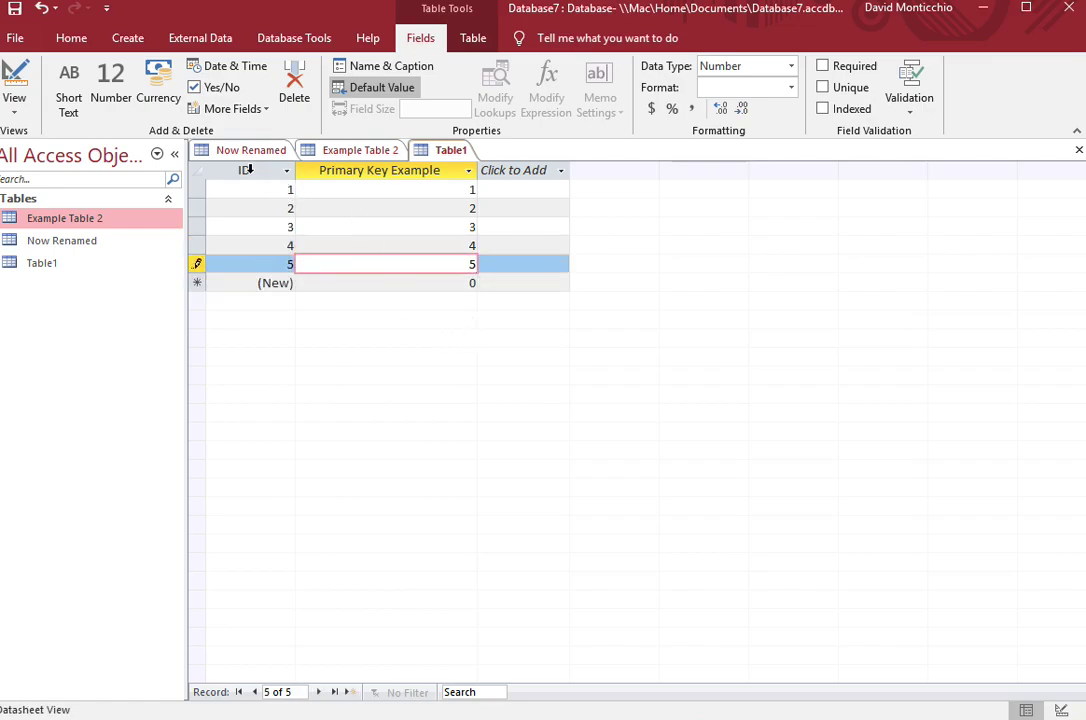
{"action": "left_click", "coordinate": [250, 171]}
{"action": "left_click", "coordinate": [395, 171]}
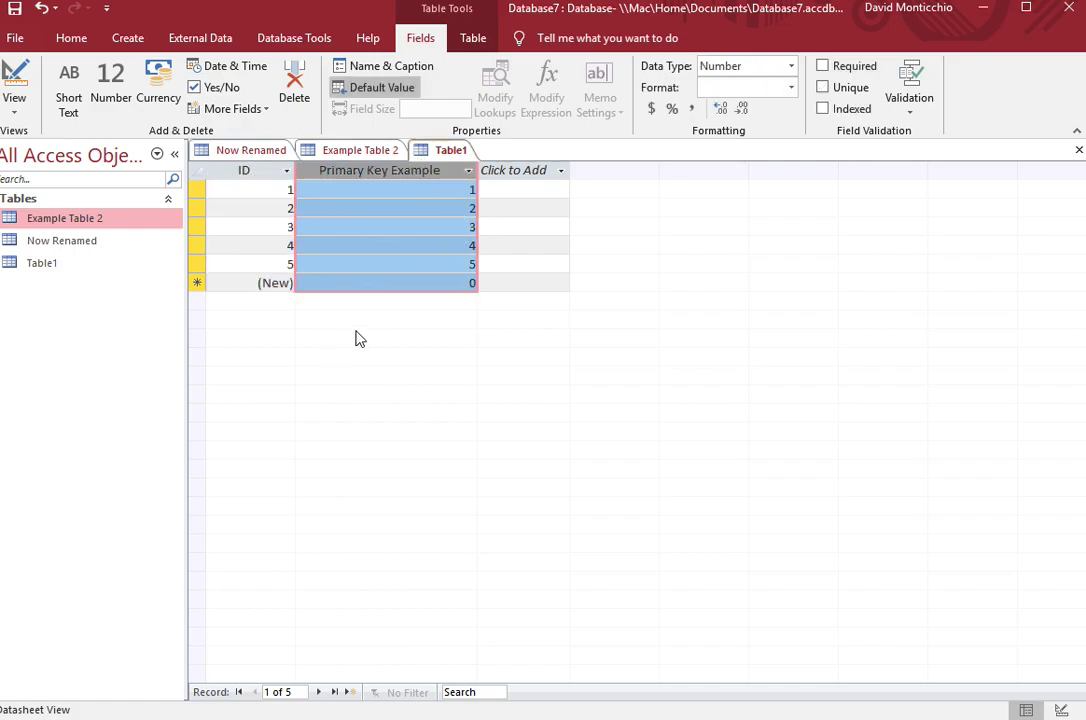
{"action": "left_click", "coordinate": [420, 246]}
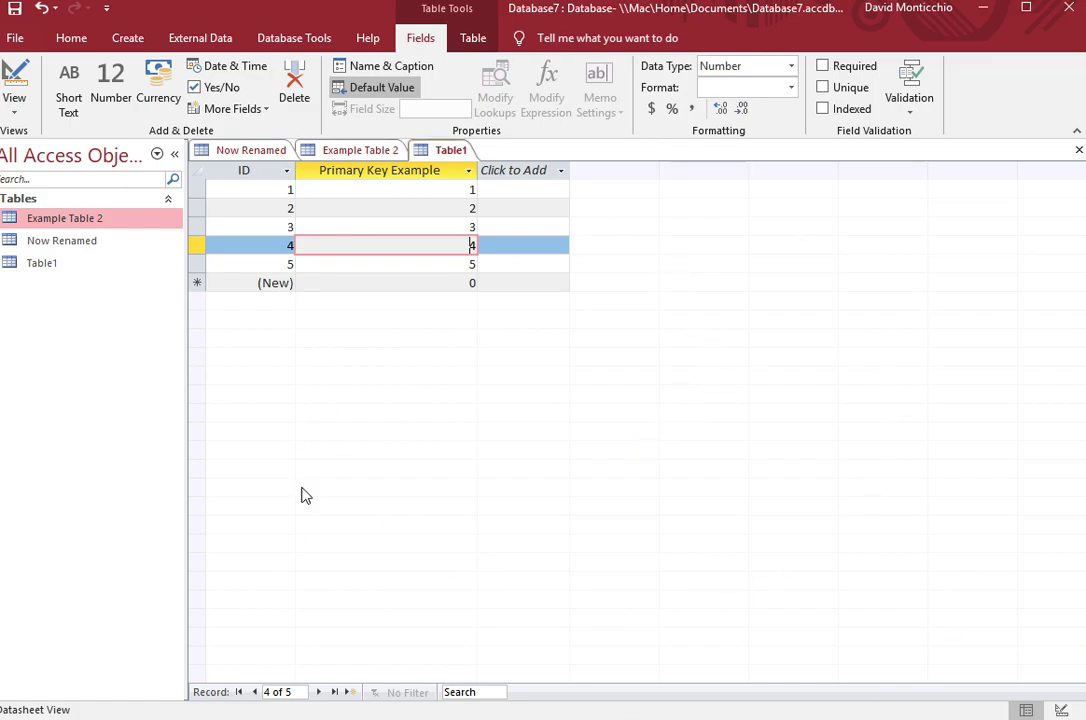
- Switch the new table to Design View, saving it under the name Example3
{"action": "left_click", "coordinate": [27, 118]}
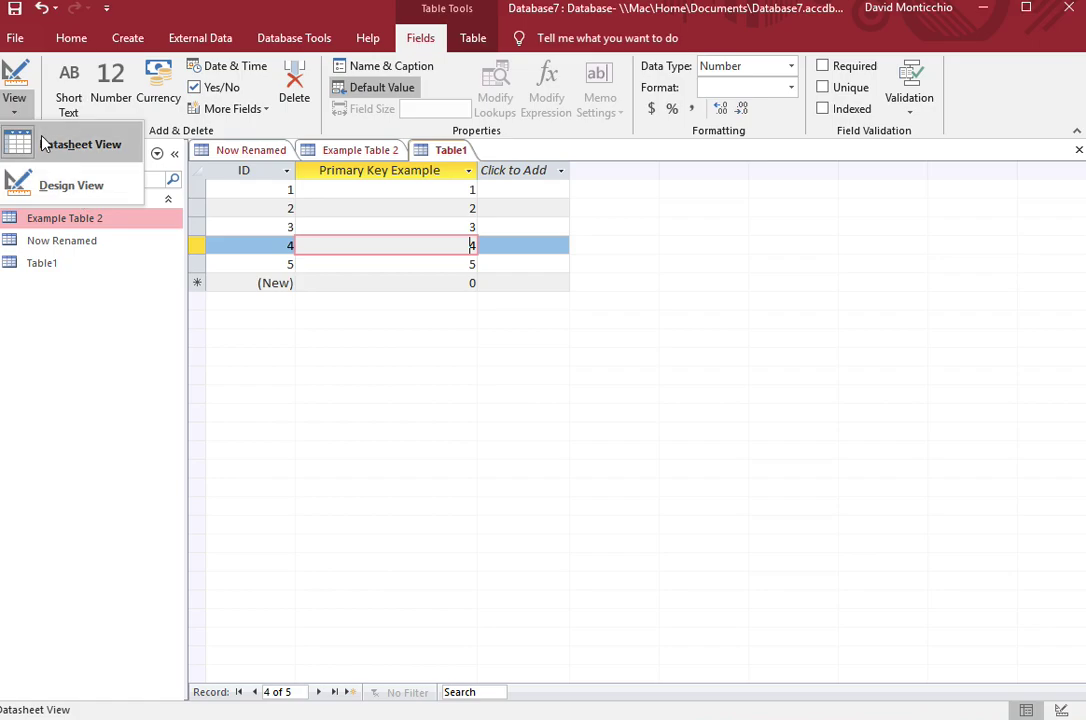
{"action": "left_click", "coordinate": [57, 183]}
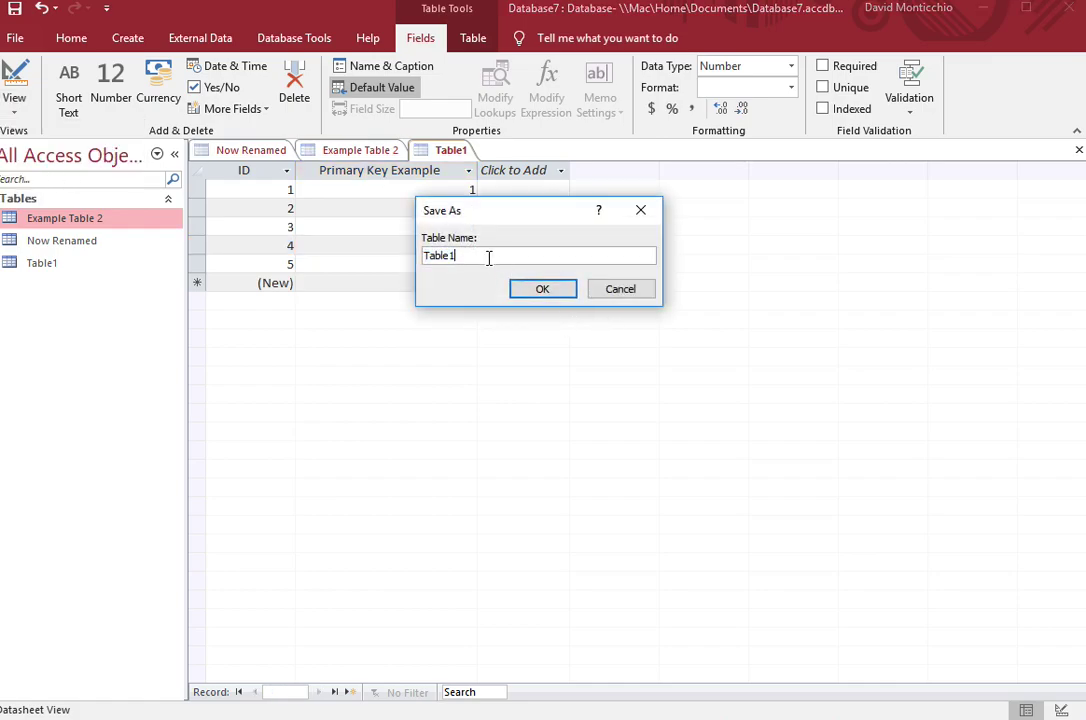
{"action": "type", "text": "Example3"}
{"action": "left_click", "coordinate": [543, 290]}
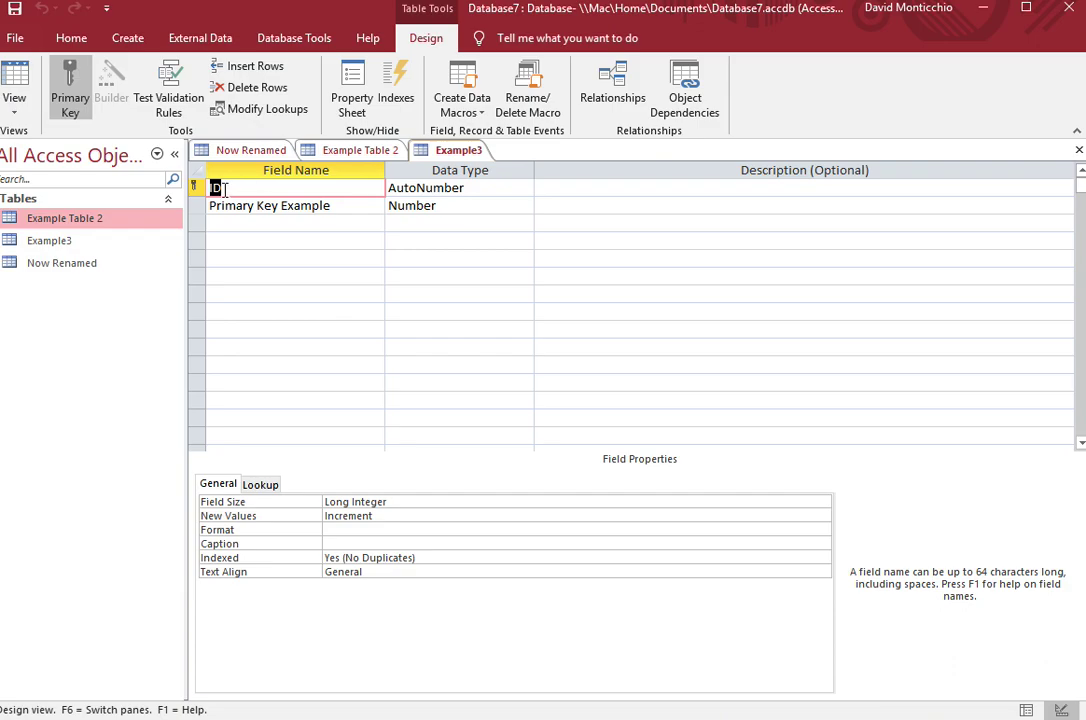
- Examine the data types and properties of the ID and Primary Key Example fields
{"action": "left_click", "coordinate": [266, 206]}
{"action": "left_click", "coordinate": [420, 205]}
{"action": "left_click", "coordinate": [423, 187]}
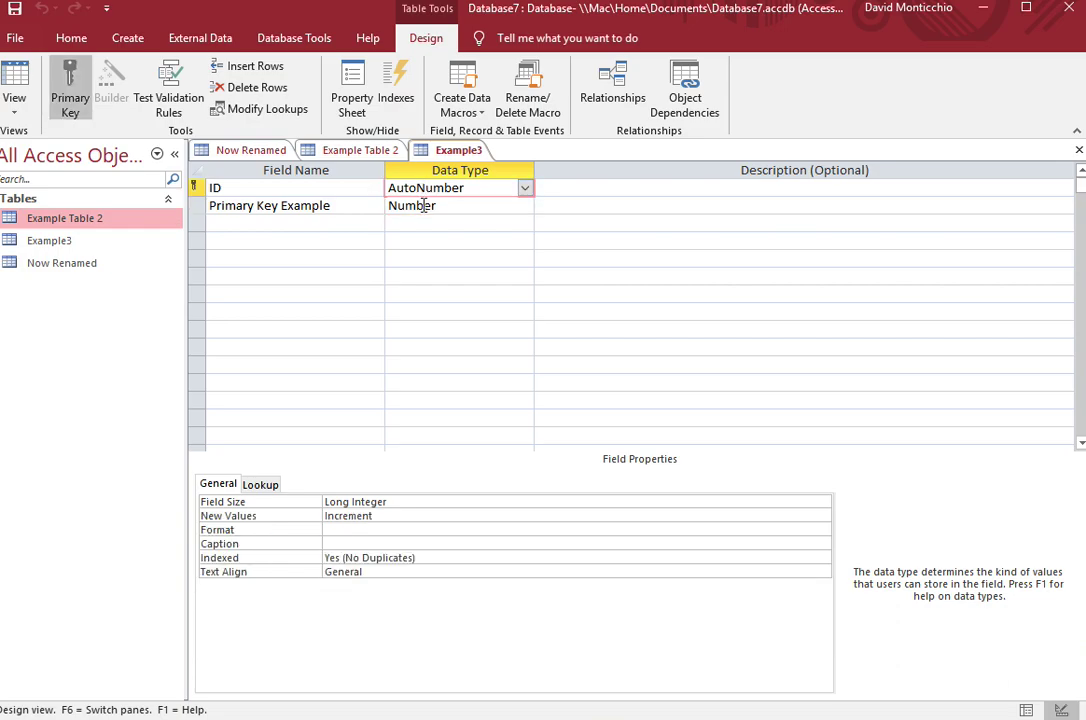
{"action": "left_click", "coordinate": [424, 205]}
{"action": "left_click", "coordinate": [235, 187]}
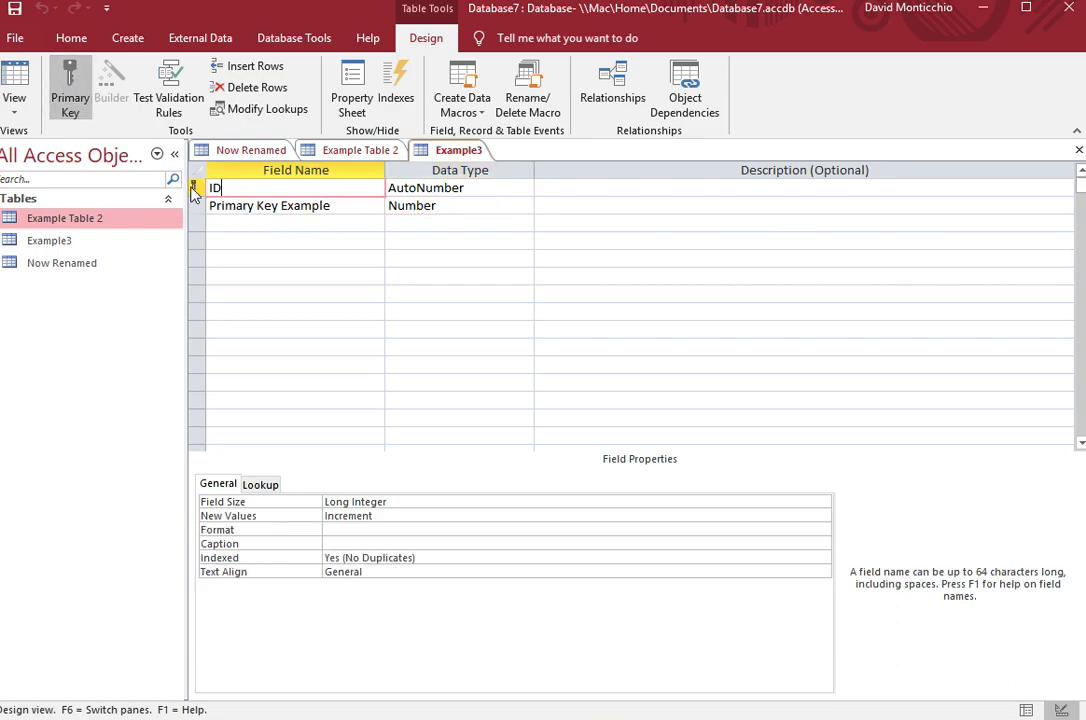
- Rename the Primary Key Example field to PK Example, then save the table while returning to Datasheet View
{"action": "left_click", "coordinate": [274, 206]}
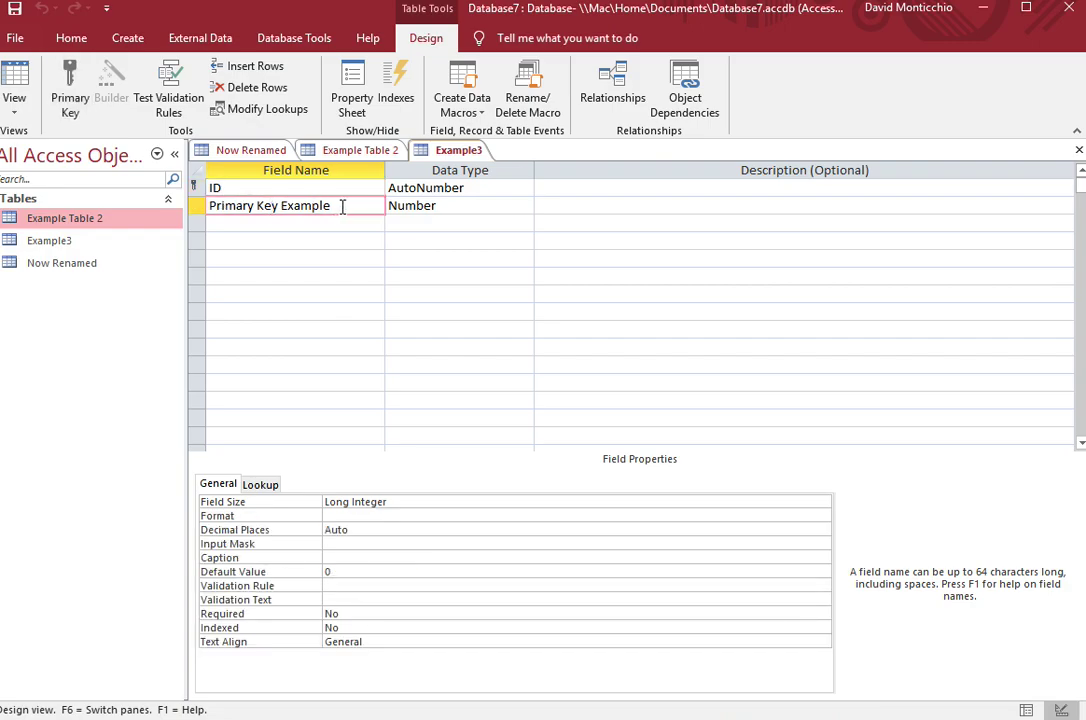
{"action": "left_click_drag", "start_coordinate": [342, 206], "coordinate": [211, 206]}
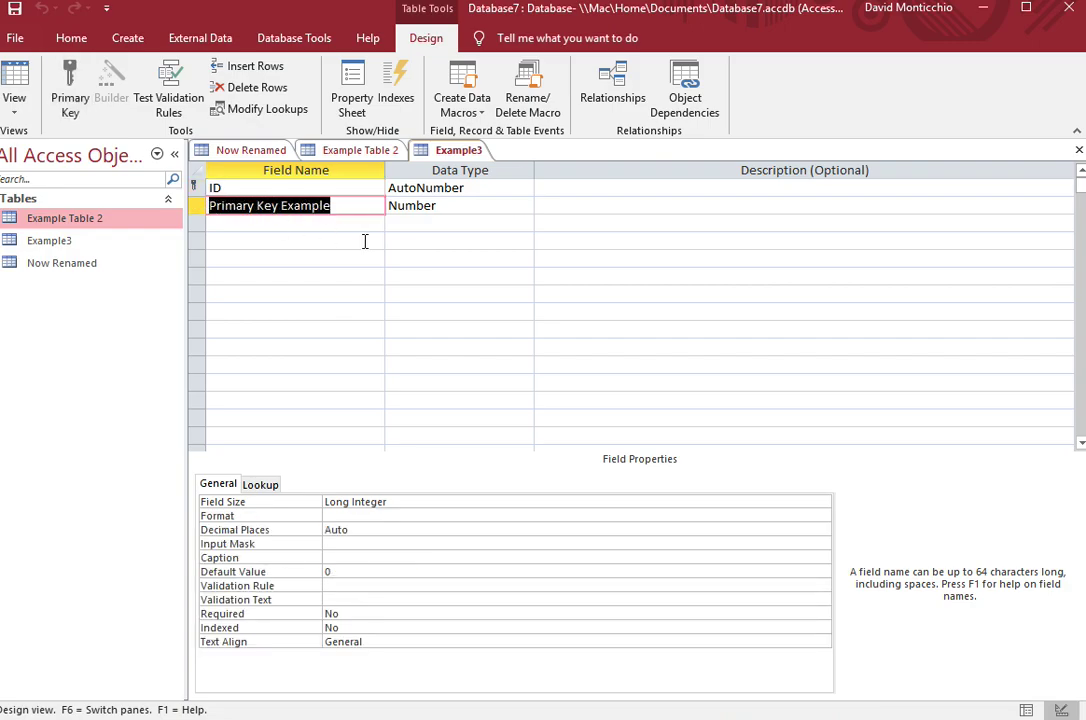
{"action": "type", "text": "P"}
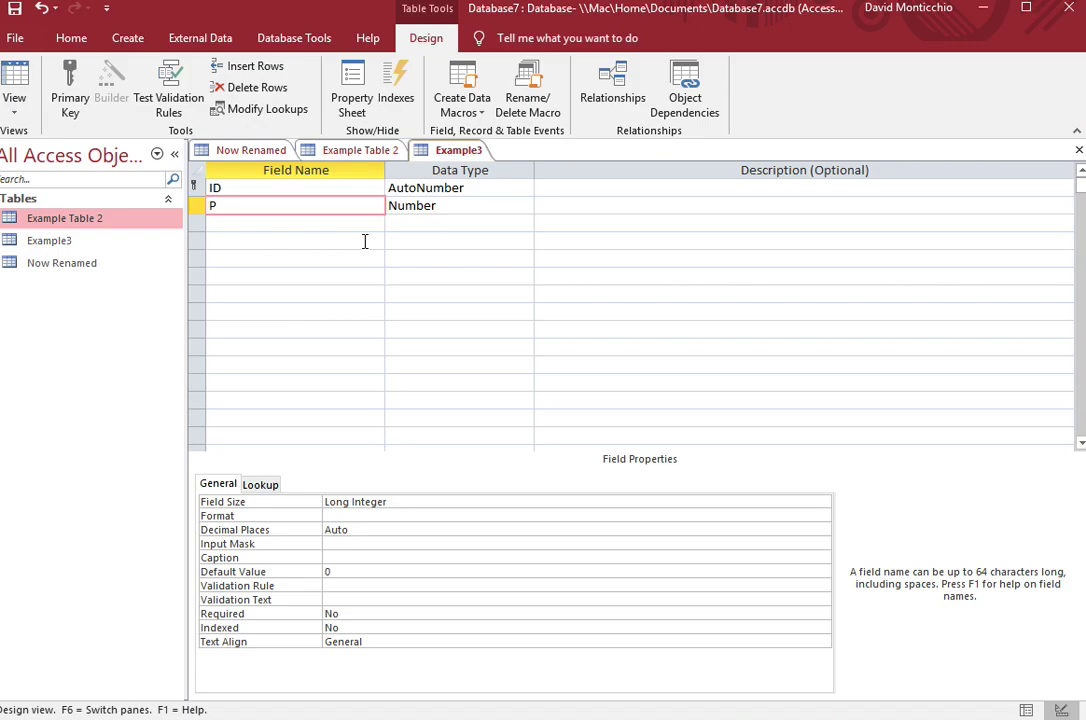
{"action": "type", "text": "K Example"}
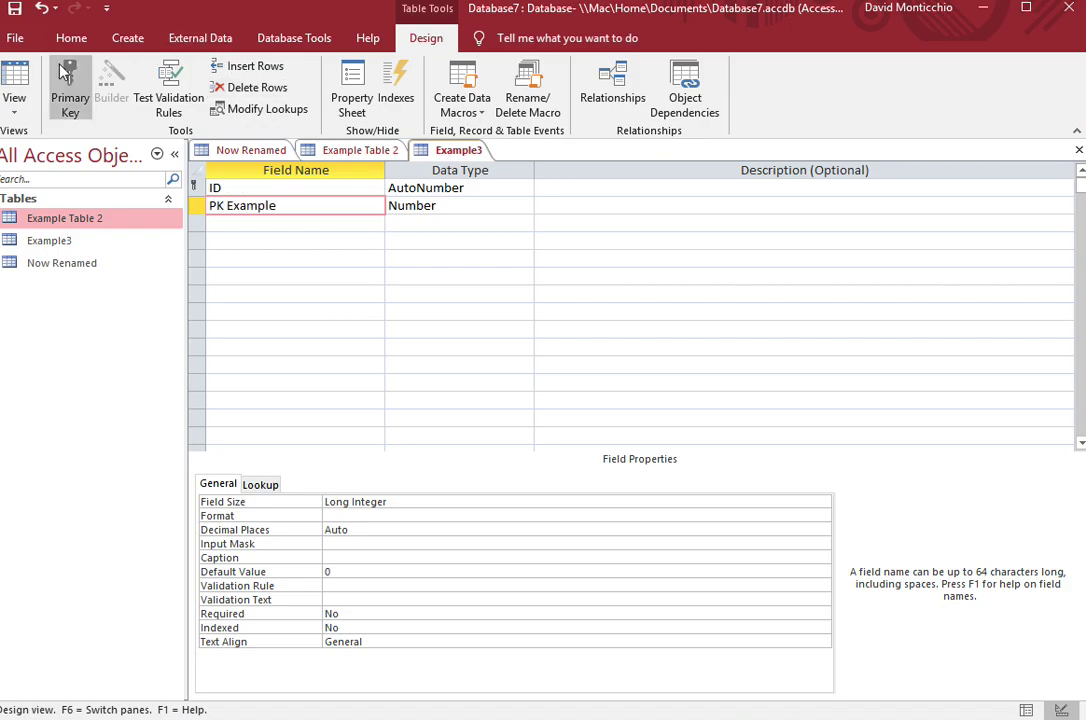
{"action": "left_click", "coordinate": [14, 80]}
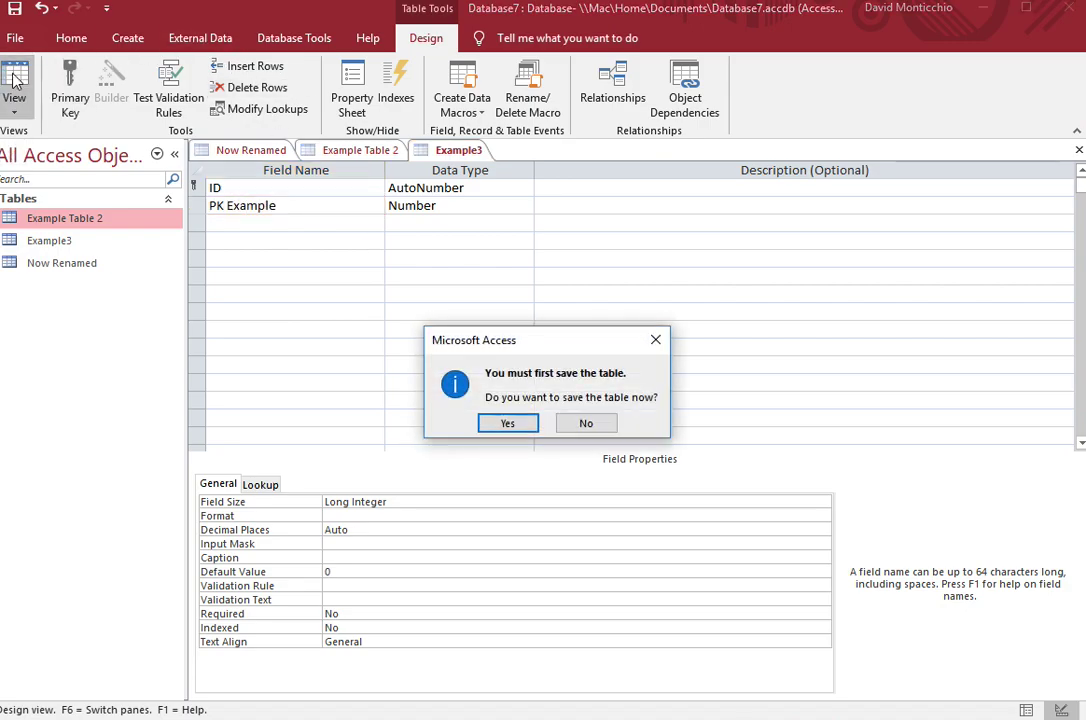
{"action": "left_click", "coordinate": [510, 424]}
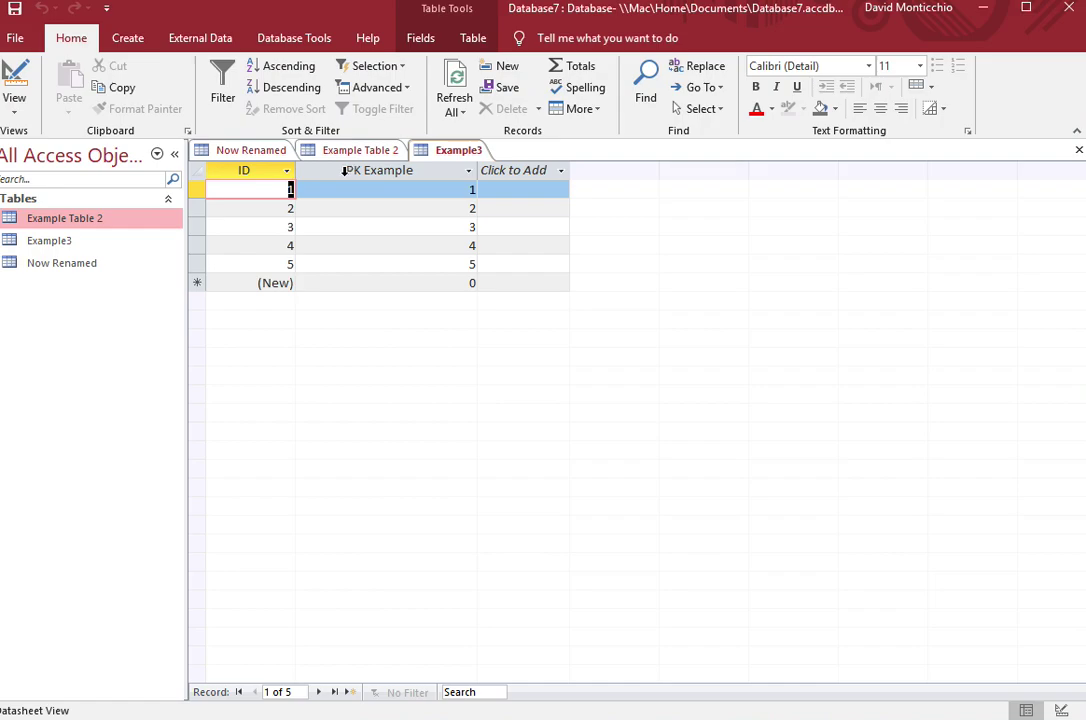
- Rename the PK Example field to This is a PK Example in Datasheet View and reopen the table in Design View
{"action": "left_click", "coordinate": [344, 172]}
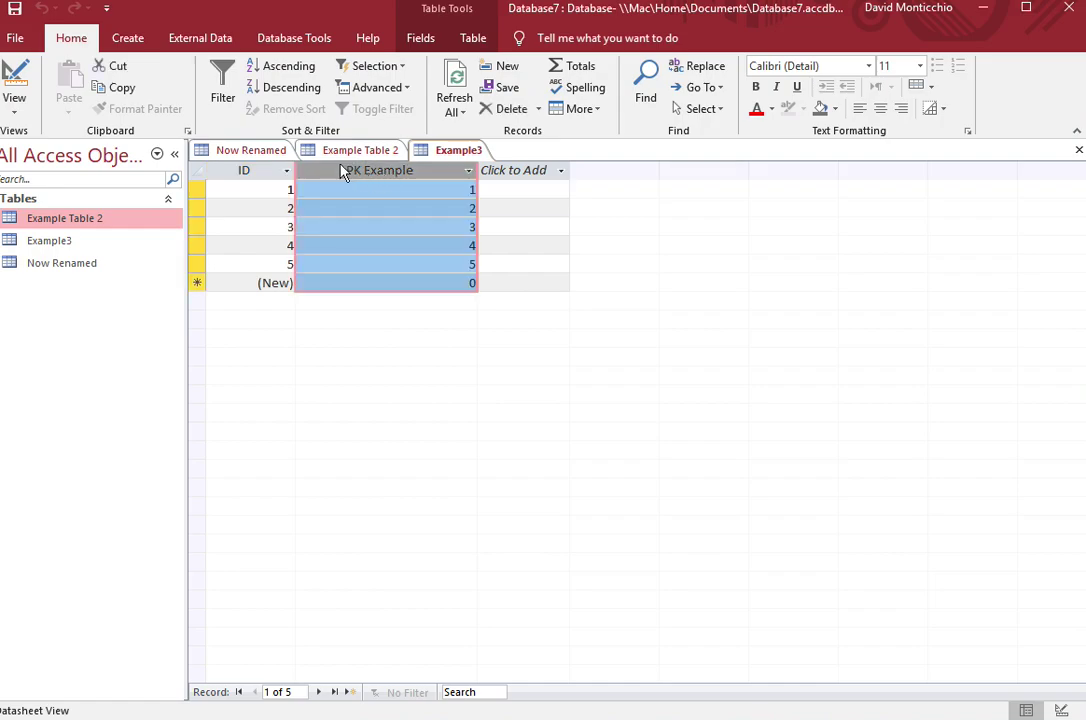
{"action": "right_click", "coordinate": [472, 174]}
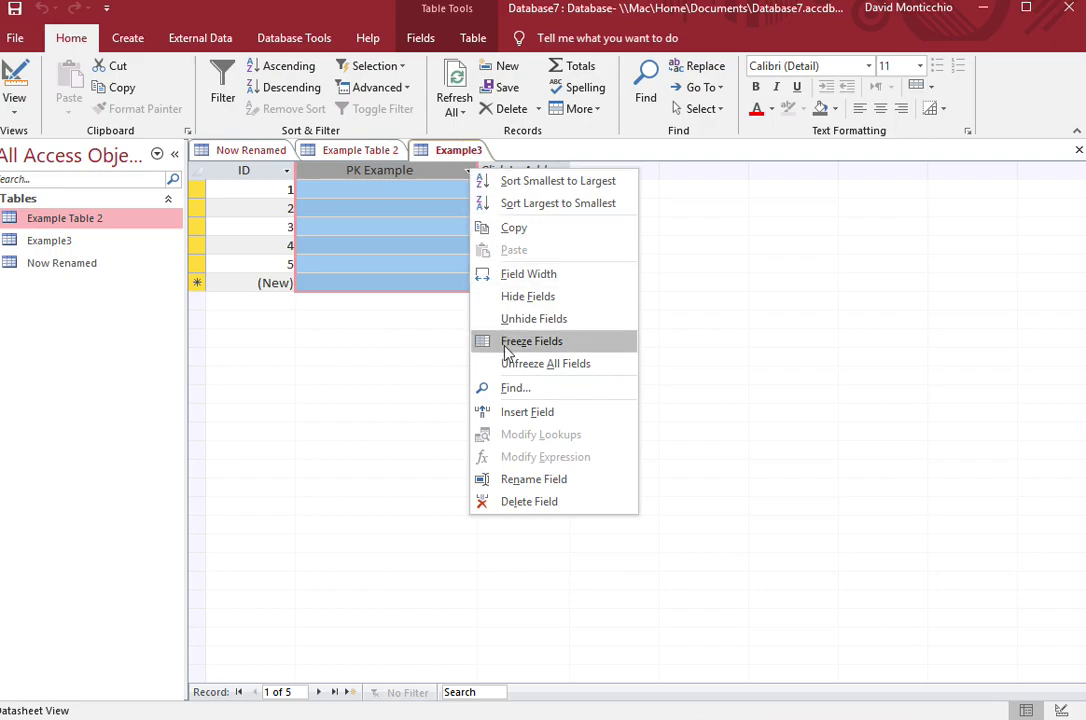
{"action": "left_click", "coordinate": [535, 479]}
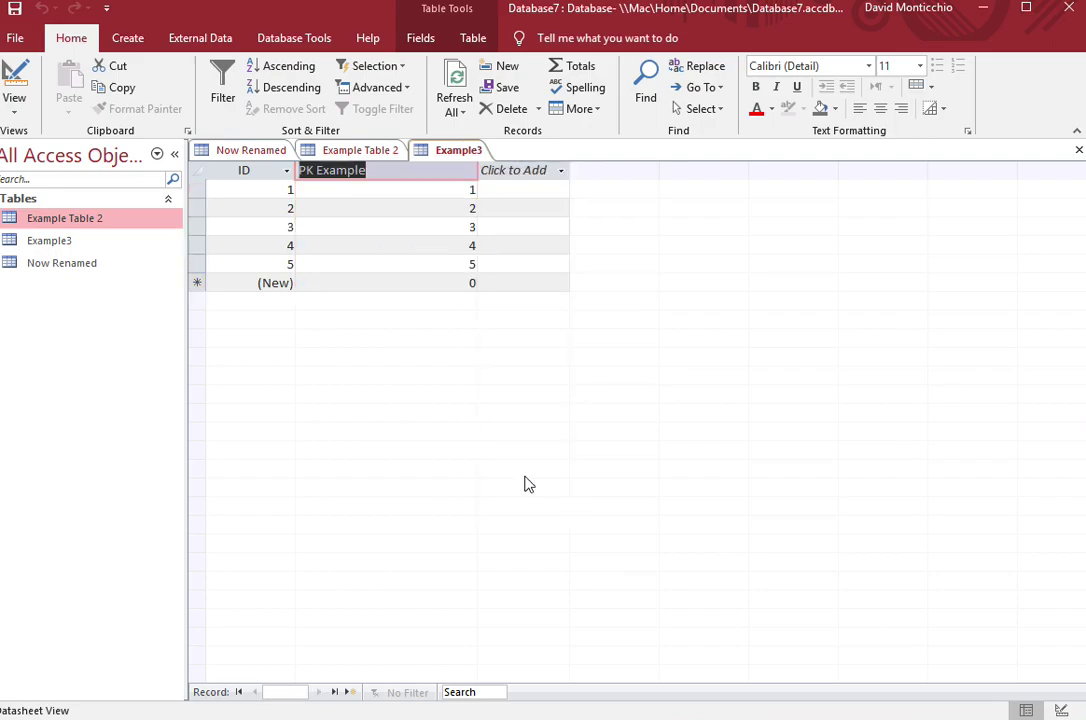
{"action": "left_click", "coordinate": [320, 173]}
{"action": "key", "text": "BackSpace"}
{"action": "key", "text": "BackSpace"}
{"action": "key", "text": "BackSpace"}
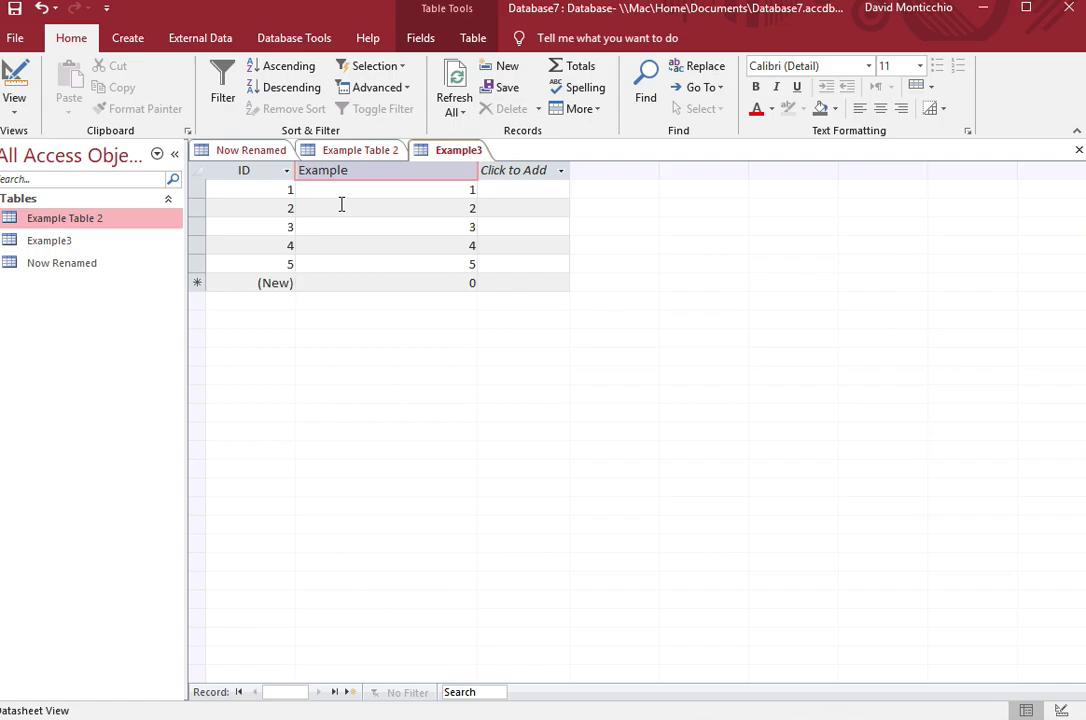
{"action": "type", "text": "This is a PK"}
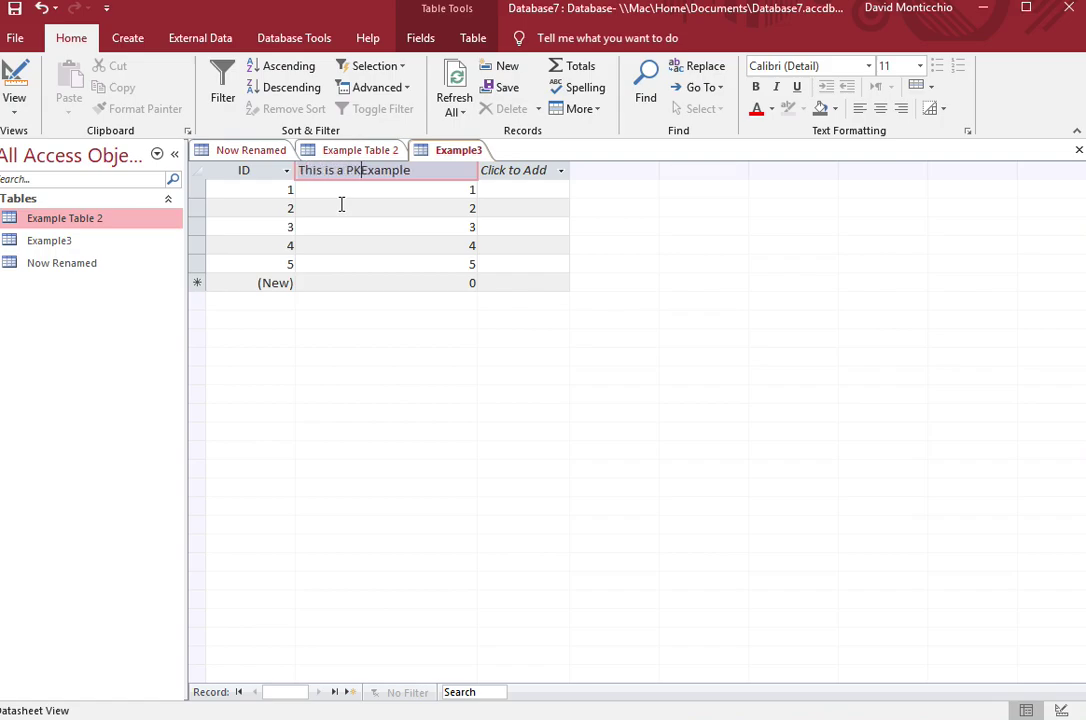
{"action": "key", "text": "Return"}
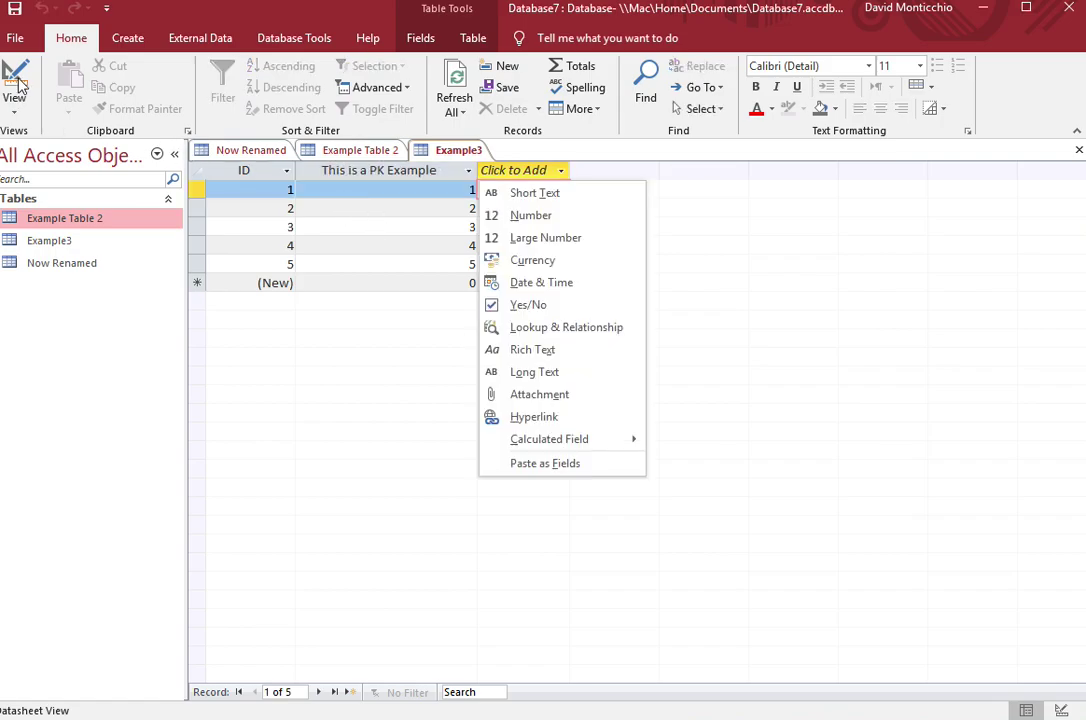
{"action": "left_click", "coordinate": [18, 85]}
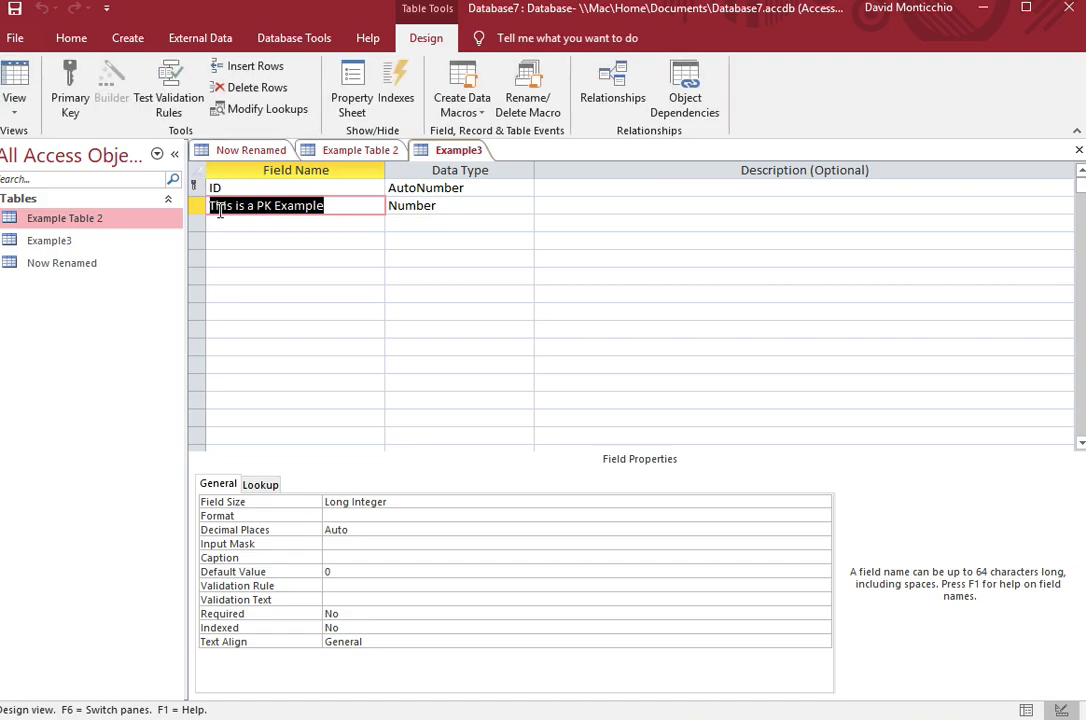
- Switch Example3 repeatedly between Datasheet View and Design View to compare how the two views present its fields
{"action": "left_click", "coordinate": [262, 223]}
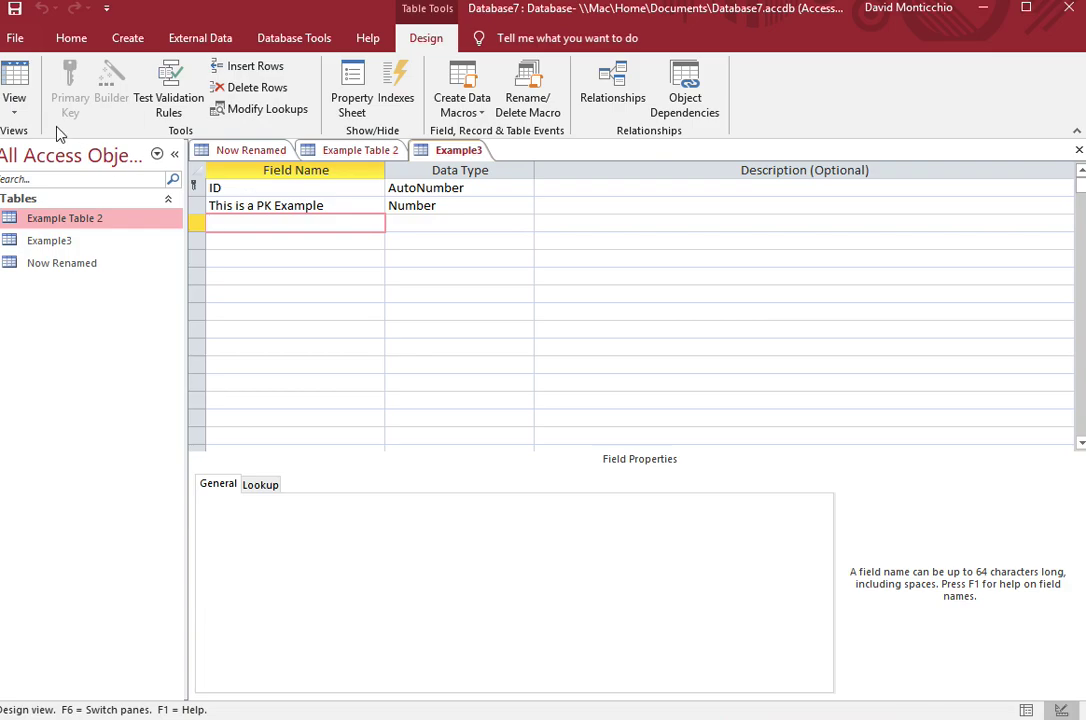
{"action": "left_click", "coordinate": [18, 86]}
{"action": "left_click", "coordinate": [18, 86]}
{"action": "left_click", "coordinate": [20, 87]}
{"action": "left_click", "coordinate": [20, 87]}
{"action": "left_click", "coordinate": [20, 87]}
{"action": "left_click", "coordinate": [20, 87]}
{"action": "left_click", "coordinate": [20, 87]}
{"action": "left_click", "coordinate": [20, 87]}
{"action": "left_click", "coordinate": [20, 87]}
{"action": "left_click", "coordinate": [20, 87]}
{"action": "left_click", "coordinate": [20, 87]}
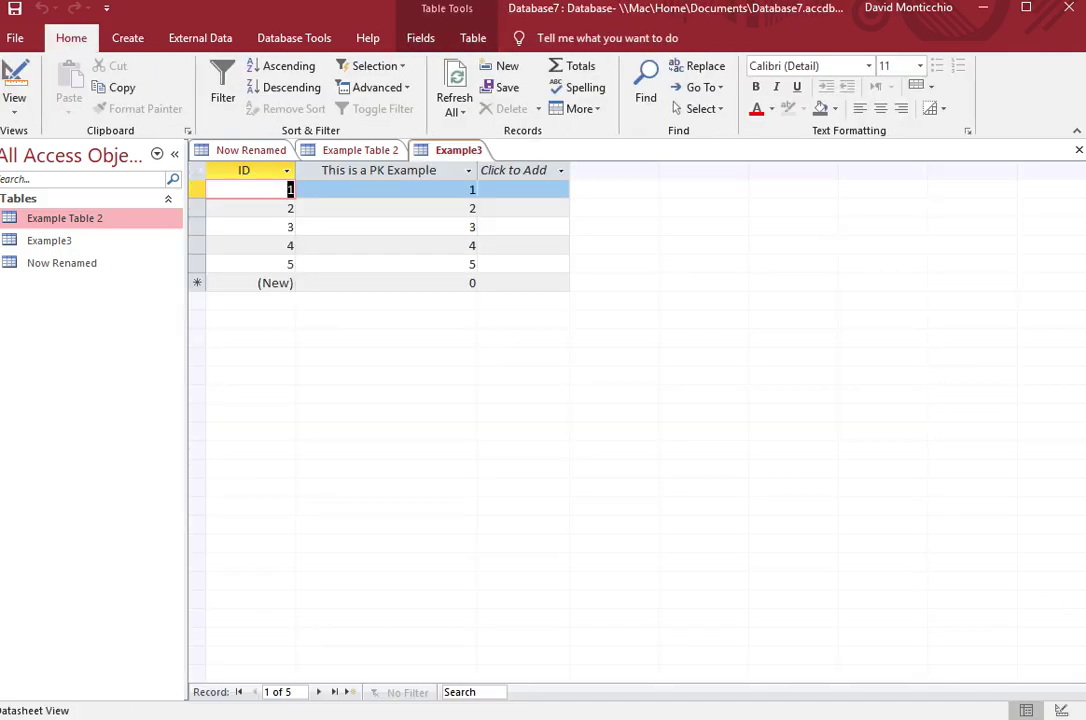
{"action": "left_click", "coordinate": [14, 85]}
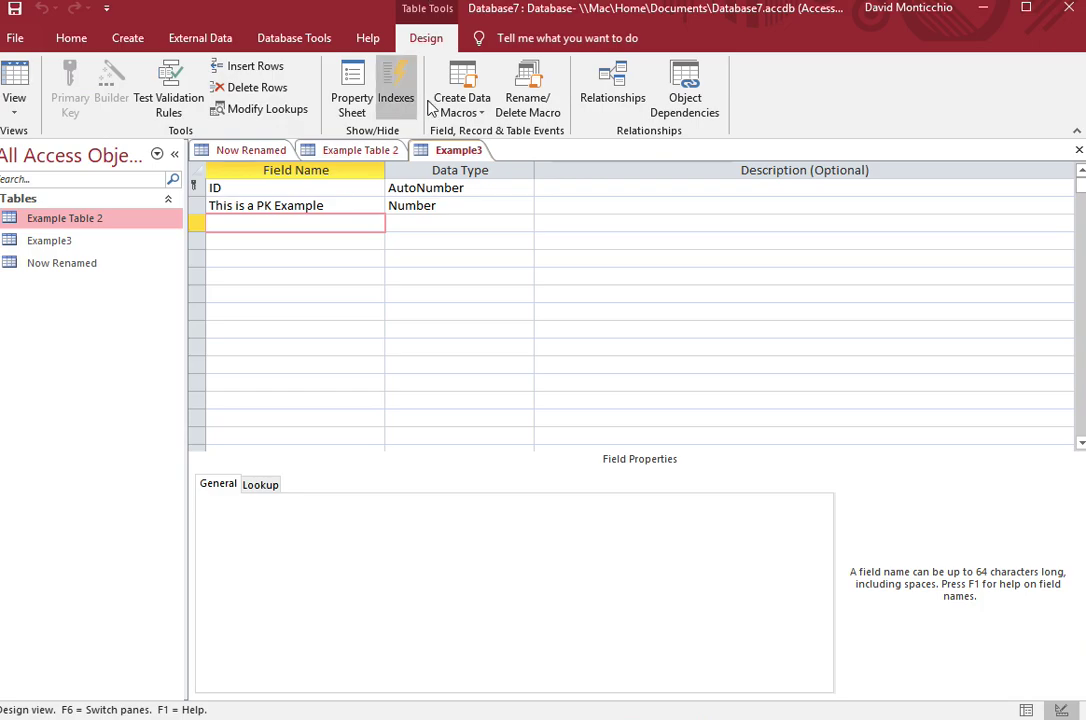
{"action": "left_click", "coordinate": [13, 88]}
{"action": "left_click", "coordinate": [11, 88]}
{"action": "left_click", "coordinate": [11, 88]}
{"action": "left_click", "coordinate": [11, 88]}
{"action": "left_click", "coordinate": [10, 88]}
{"action": "left_click", "coordinate": [8, 87]}
{"action": "left_click", "coordinate": [8, 87]}
{"action": "left_click", "coordinate": [8, 87]}
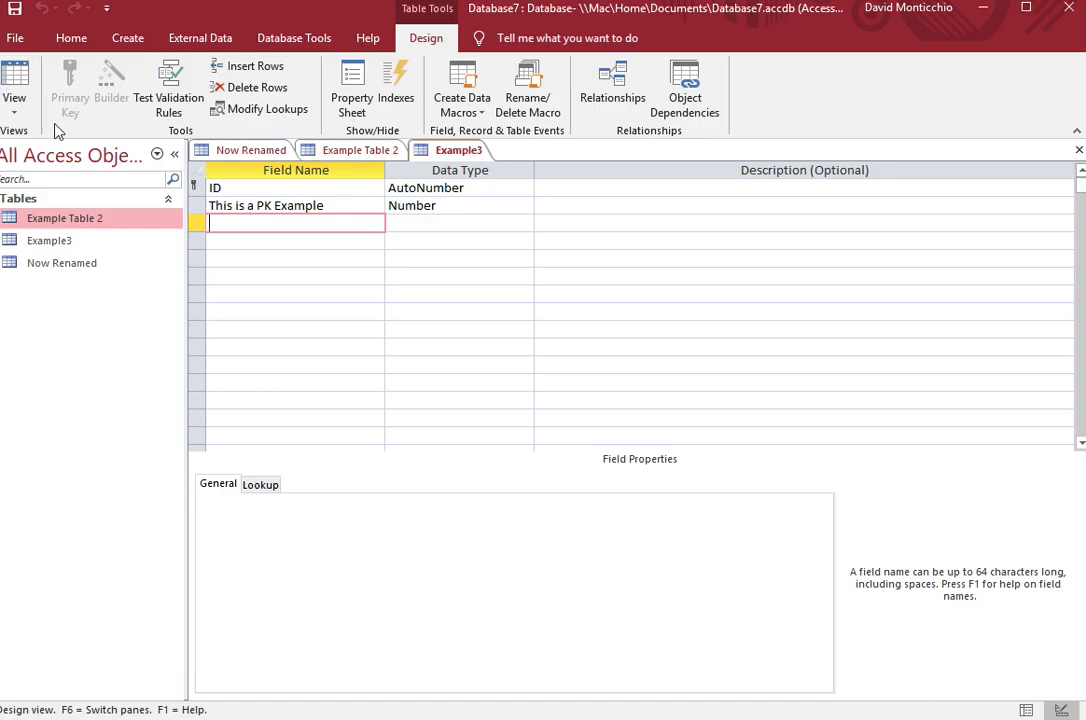
- Change the ID field's data type to Short Text and save the table while switching to Datasheet View
{"action": "left_click", "coordinate": [525, 190]}
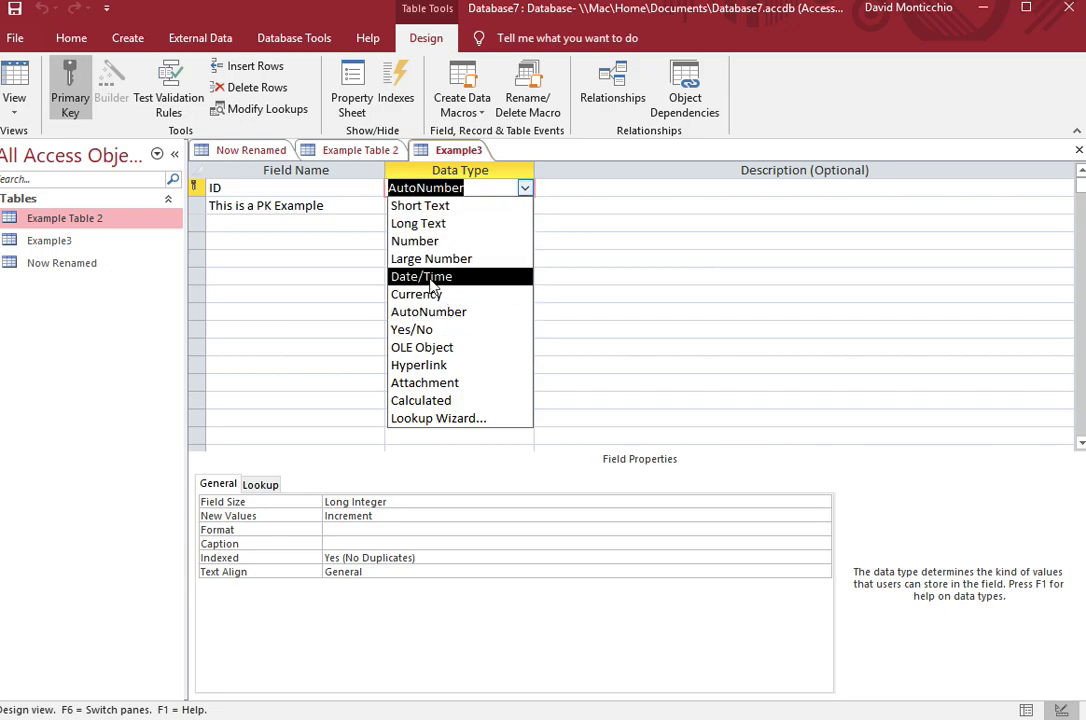
{"action": "left_click", "coordinate": [432, 205]}
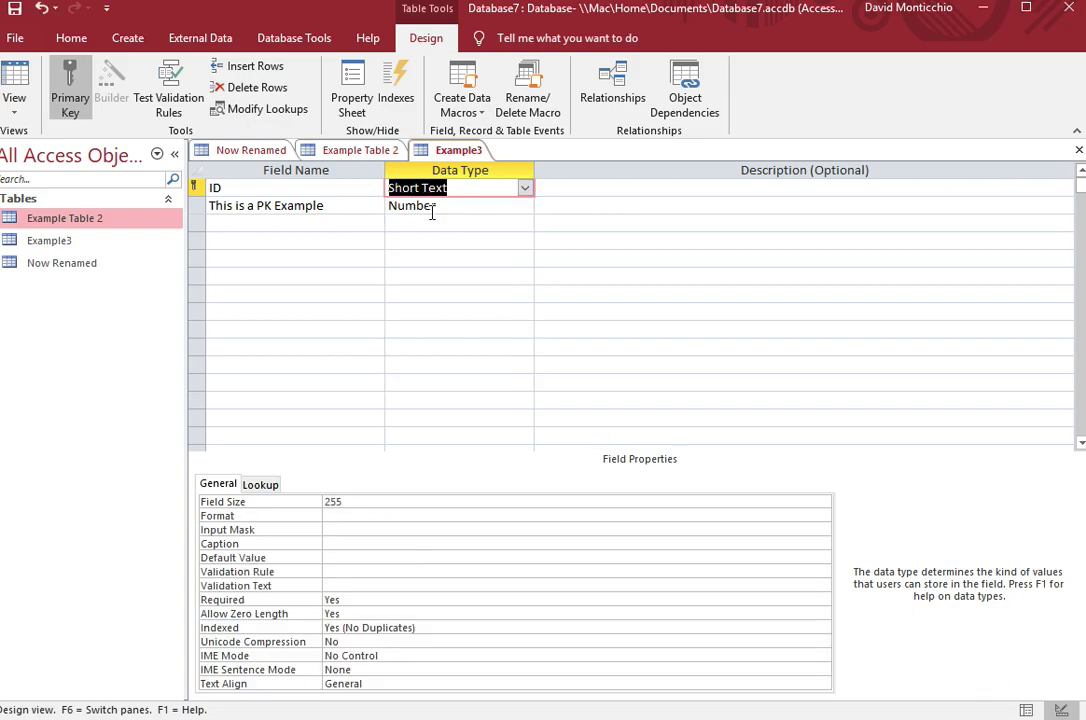
{"action": "left_click", "coordinate": [463, 237]}
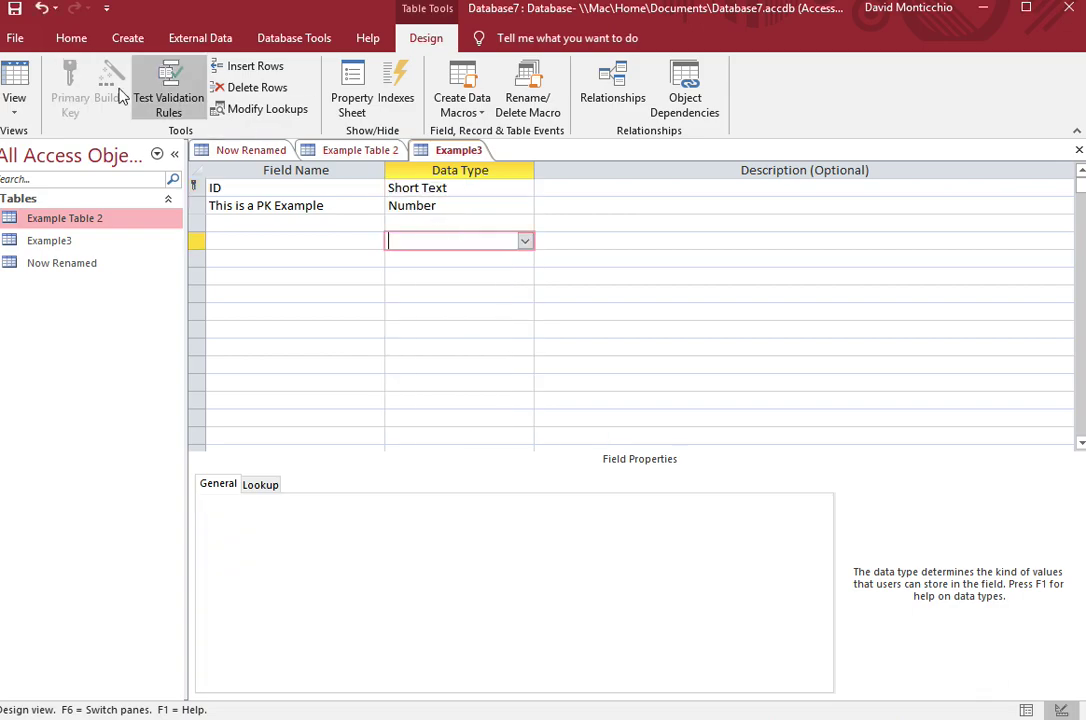
{"action": "left_click", "coordinate": [14, 80]}
{"action": "left_click", "coordinate": [507, 423]}
- Try to add a new record with the duplicate ID 5
{"action": "left_click", "coordinate": [242, 191]}
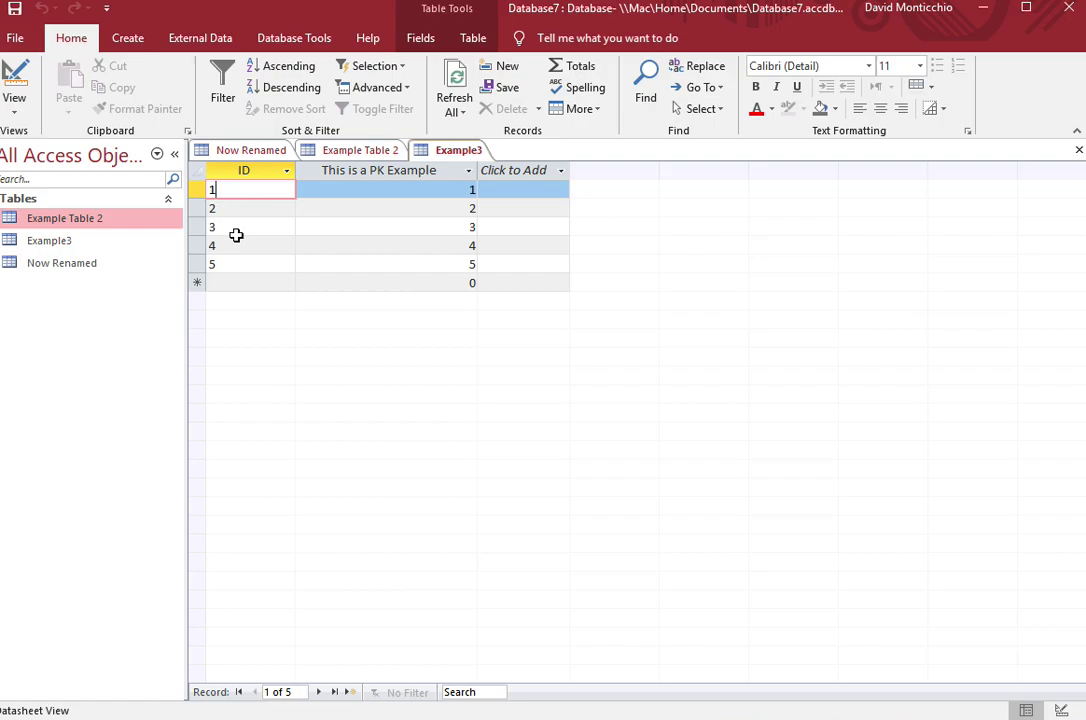
{"action": "left_click", "coordinate": [228, 284]}
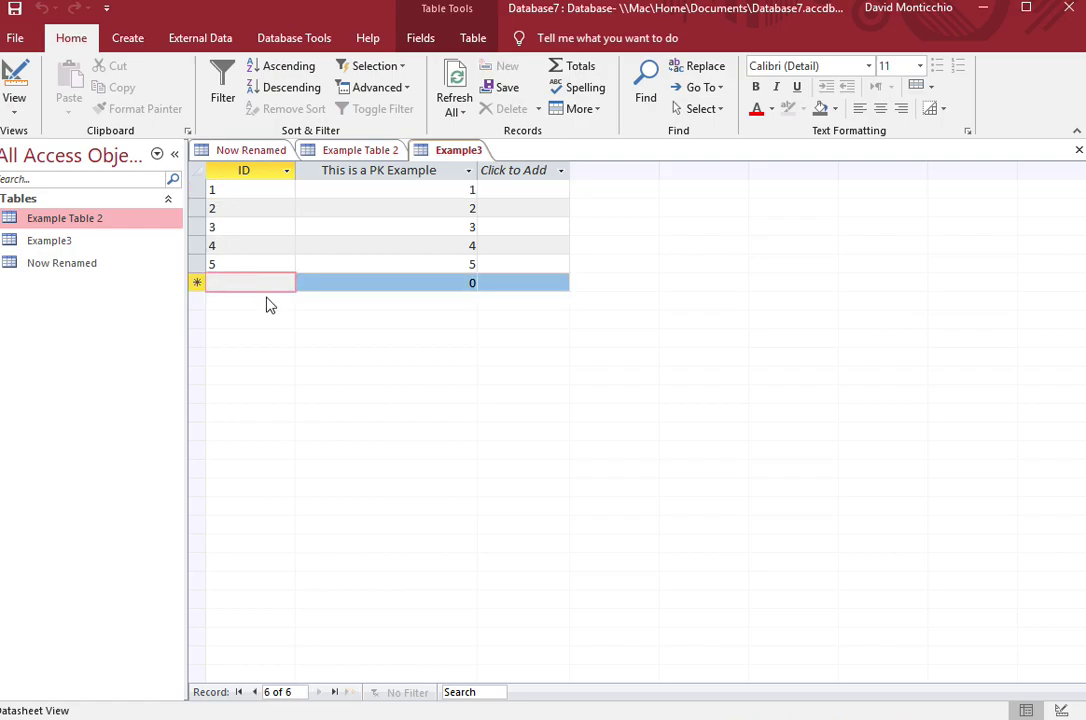
{"action": "type", "text": "5"}
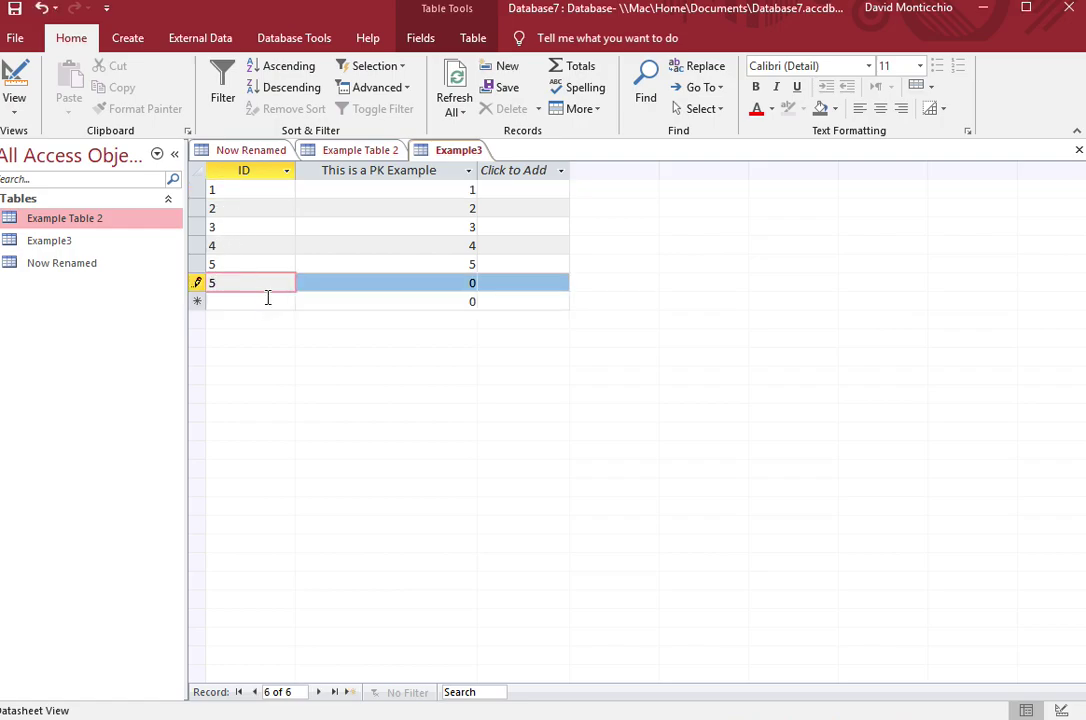
{"action": "key", "text": "Tab"}
{"action": "left_click", "coordinate": [296, 304]}
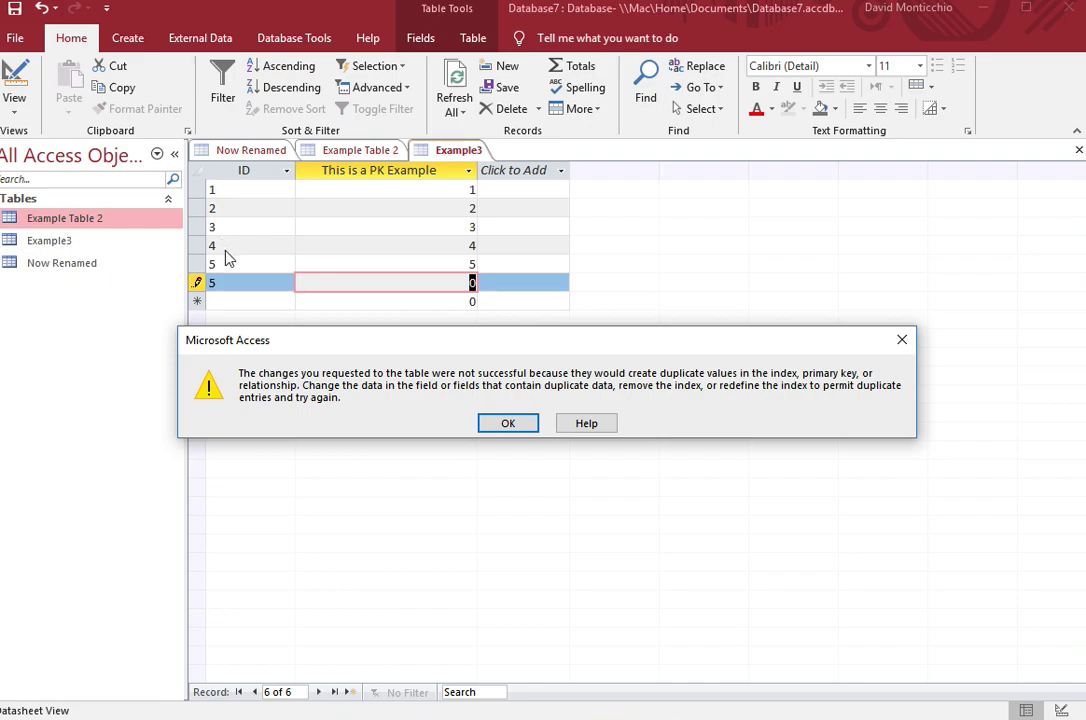
{"action": "left_click", "coordinate": [509, 424]}
- Set the new record's ID to 6 and commit the record
{"action": "left_click", "coordinate": [228, 282]}
{"action": "key", "text": "BackSpace"}
{"action": "type", "text": "6"}
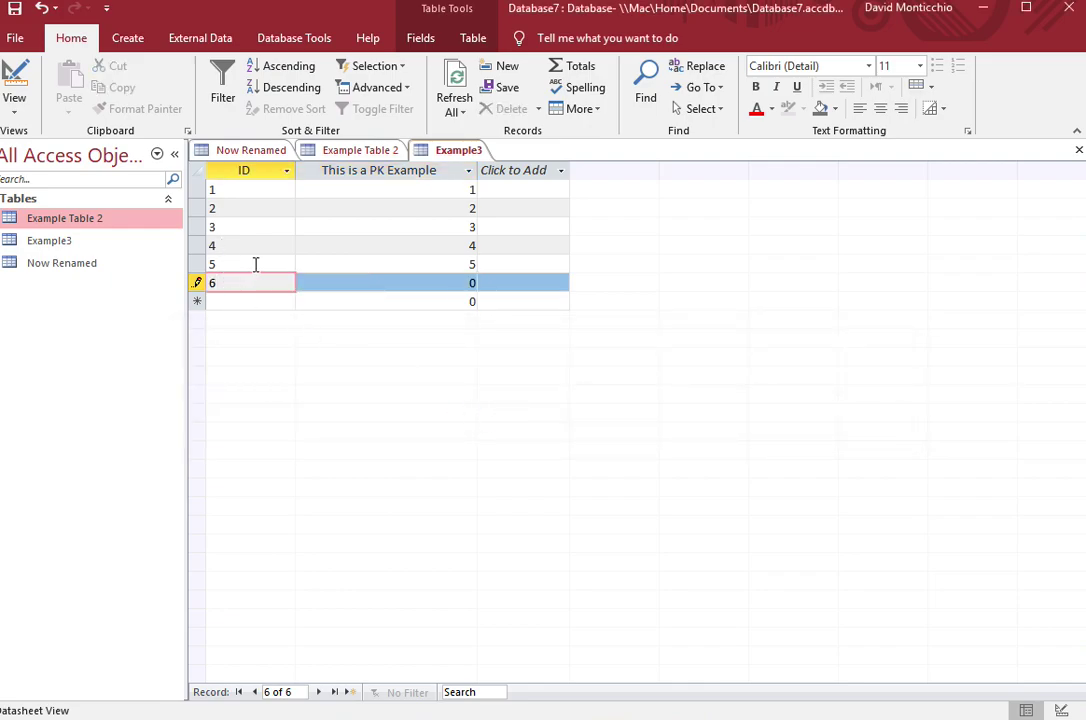
{"action": "left_click", "coordinate": [254, 263]}
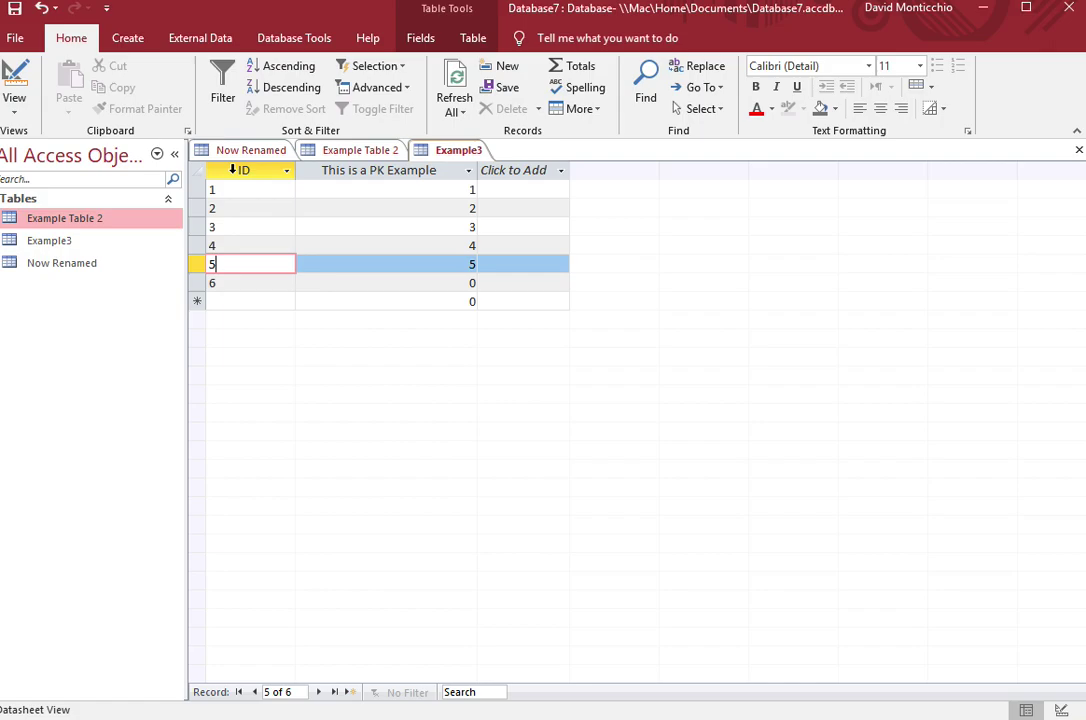
- Return to Design View and remove the primary key from the ID field
{"action": "left_click", "coordinate": [243, 169]}
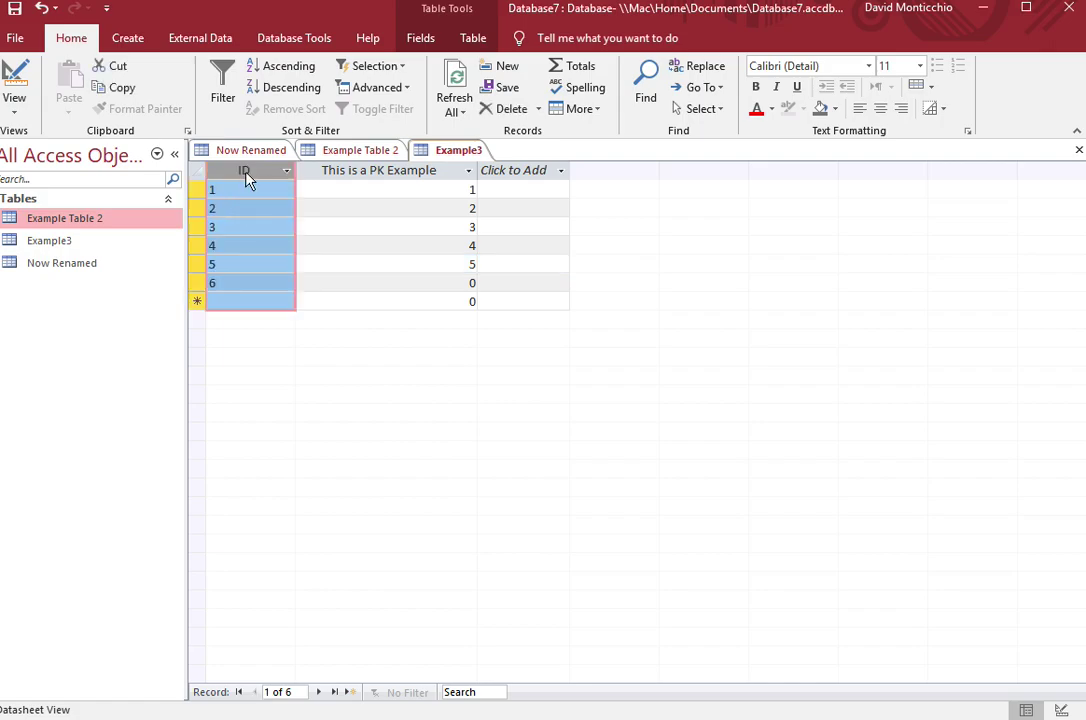
{"action": "left_click", "coordinate": [20, 85]}
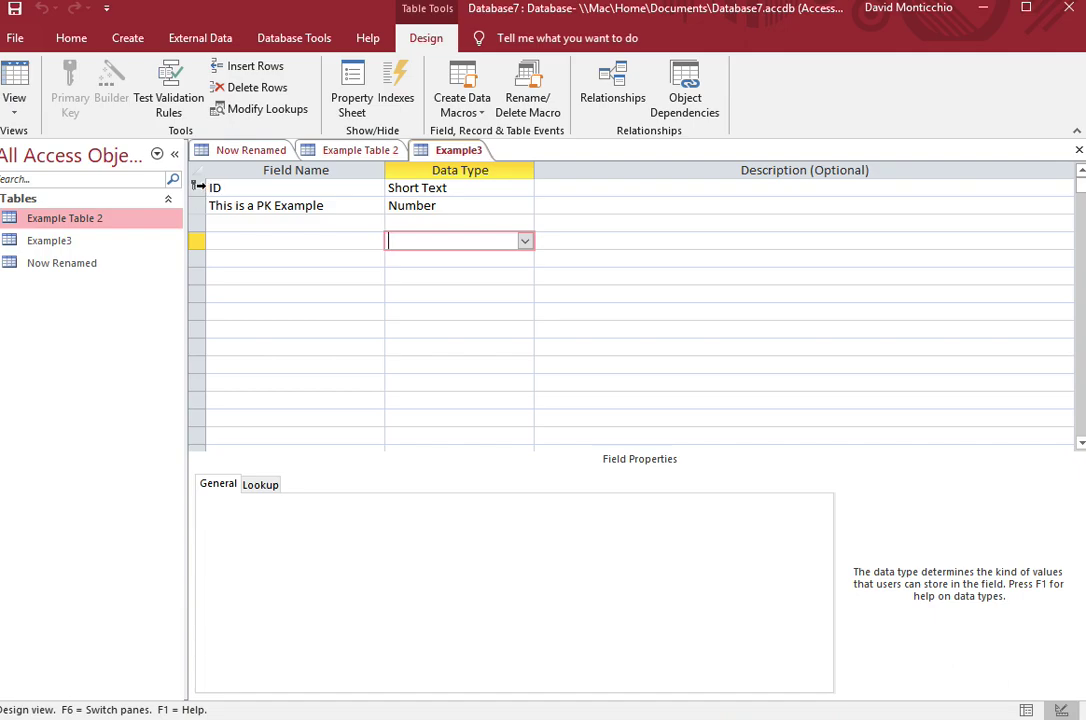
{"action": "left_click", "coordinate": [276, 192]}
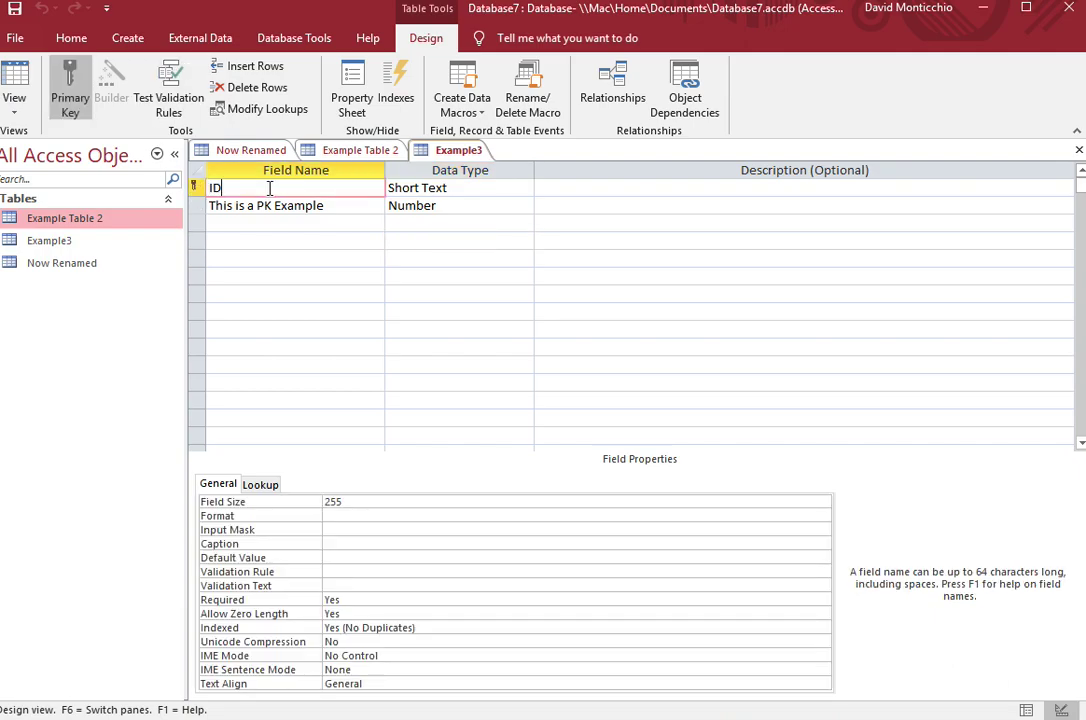
{"action": "left_click", "coordinate": [68, 85]}
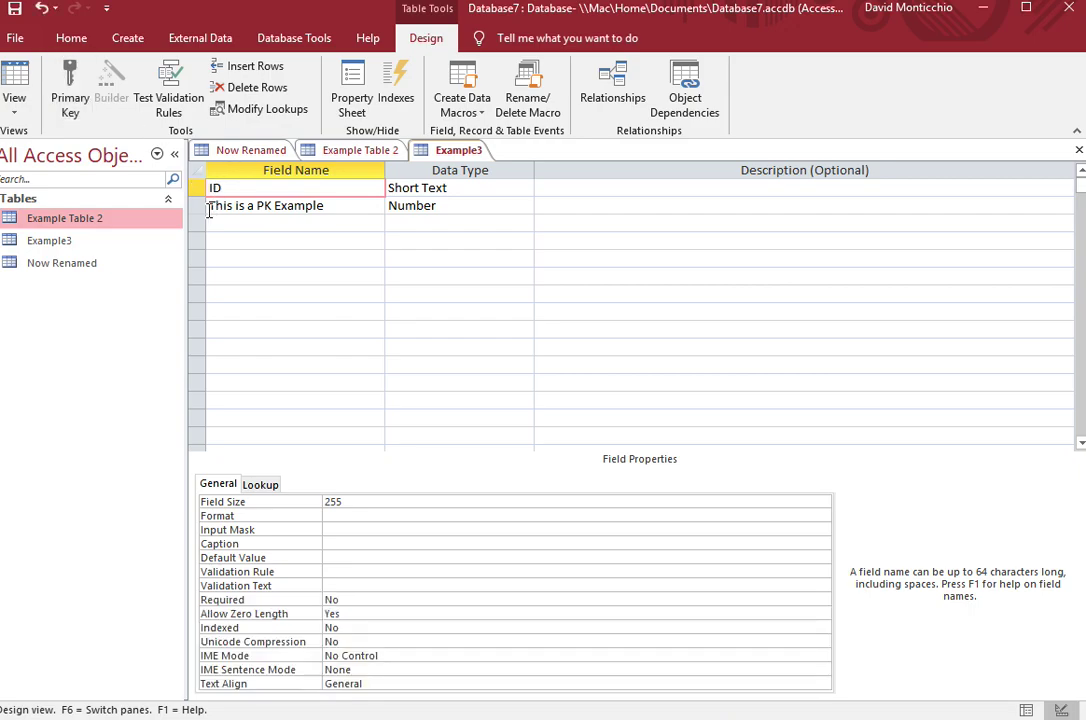
{"action": "left_click", "coordinate": [68, 85]}
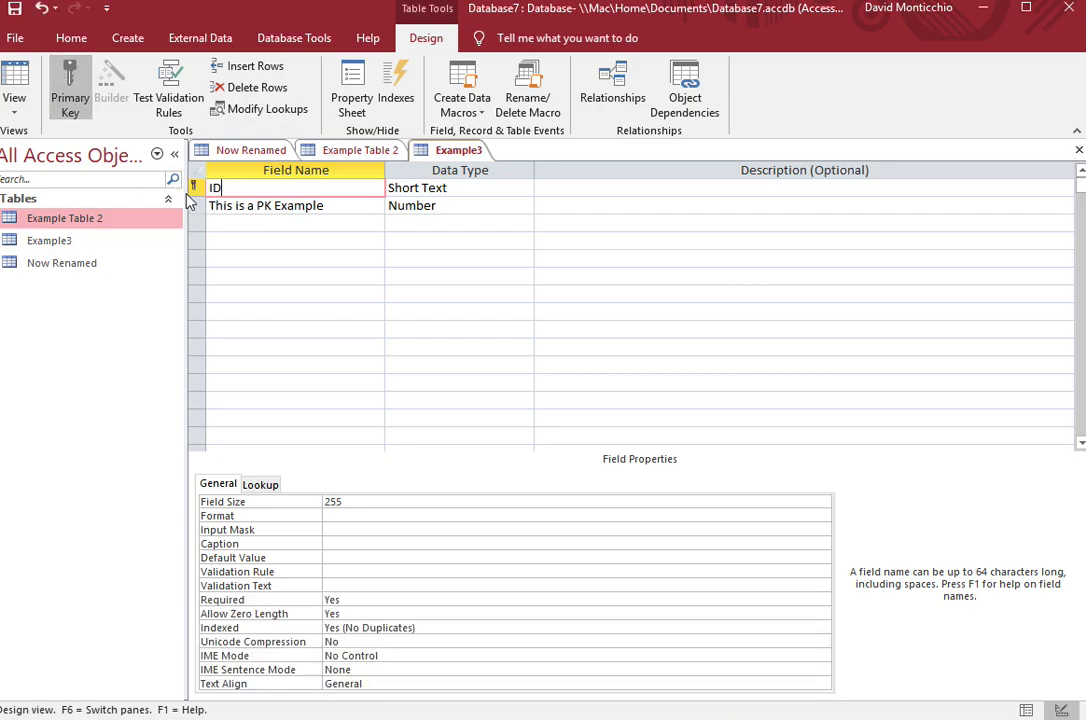
{"action": "left_click", "coordinate": [70, 95]}
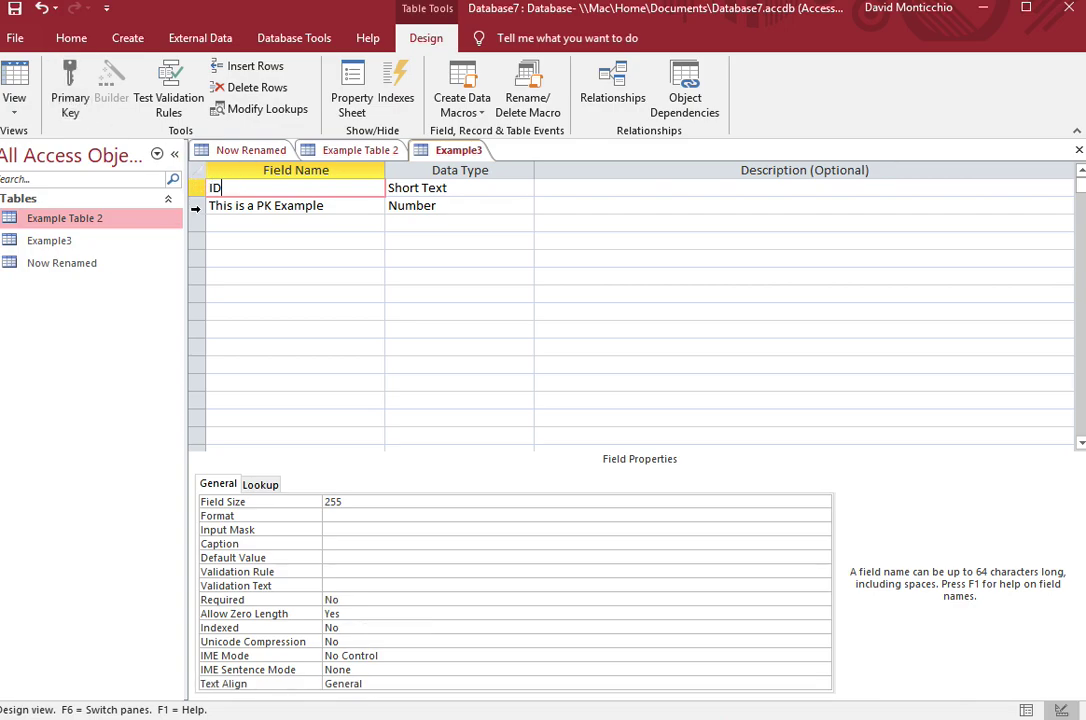
- Make This is a PK Example the primary key and save the table while switching to Datasheet View
{"action": "left_click", "coordinate": [195, 207]}
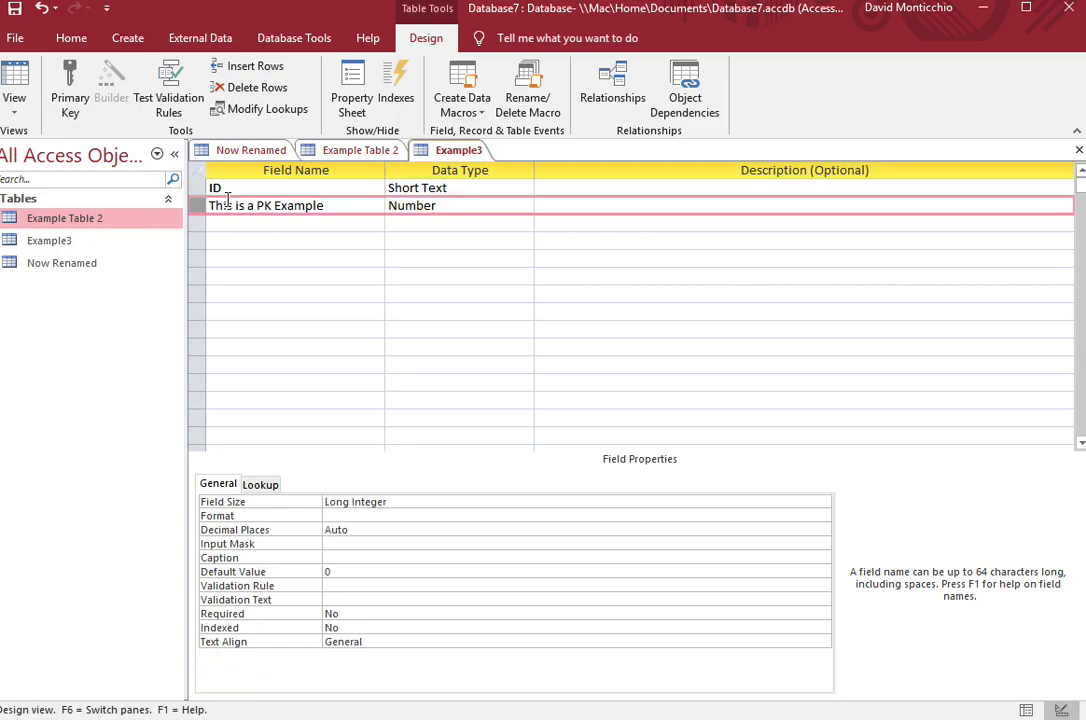
{"action": "left_click", "coordinate": [69, 78]}
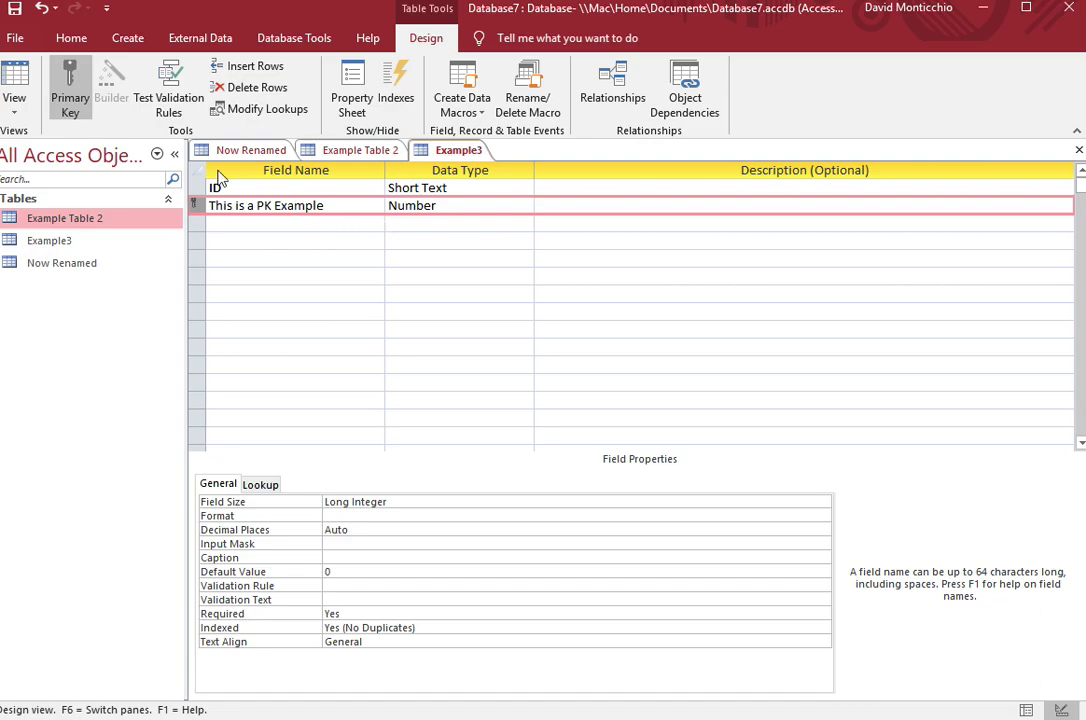
{"action": "left_click", "coordinate": [12, 78]}
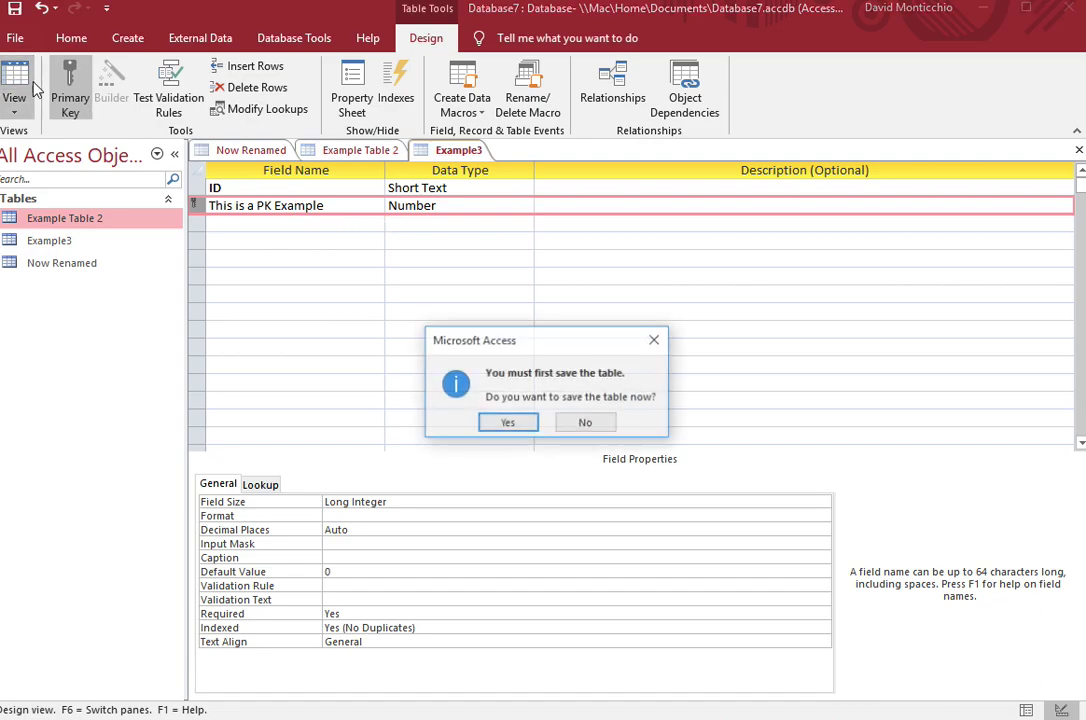
{"action": "left_click", "coordinate": [507, 424]}
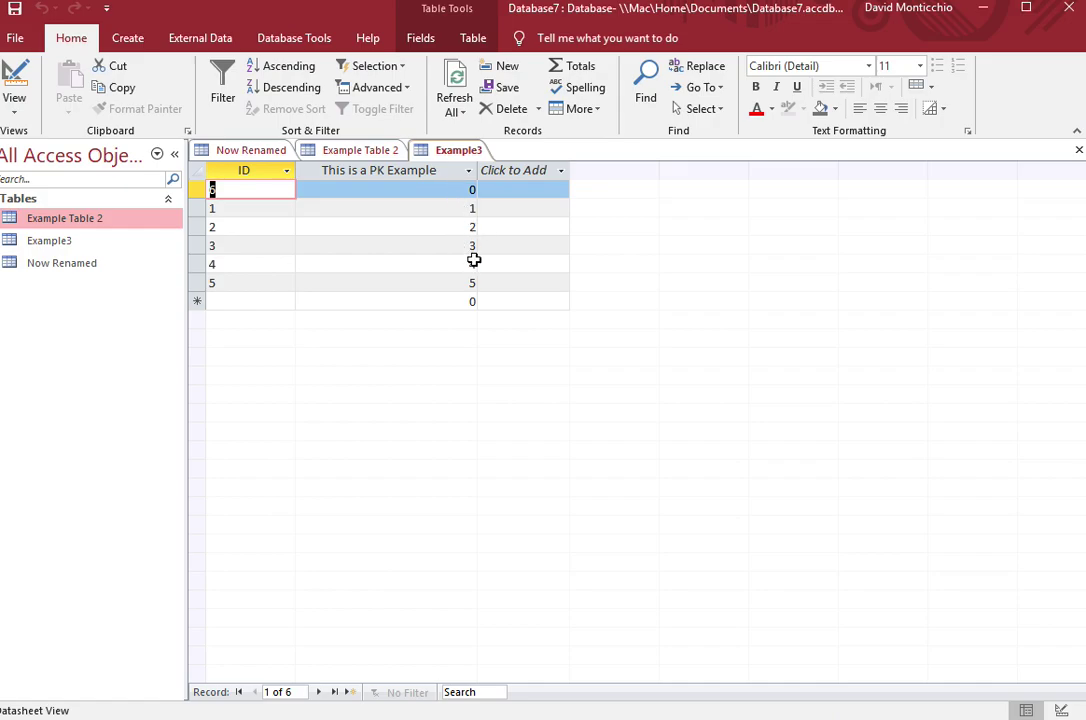
- Add a new record with This is a PK Example set to 6 and ID set to 5
{"action": "left_click", "coordinate": [471, 302]}
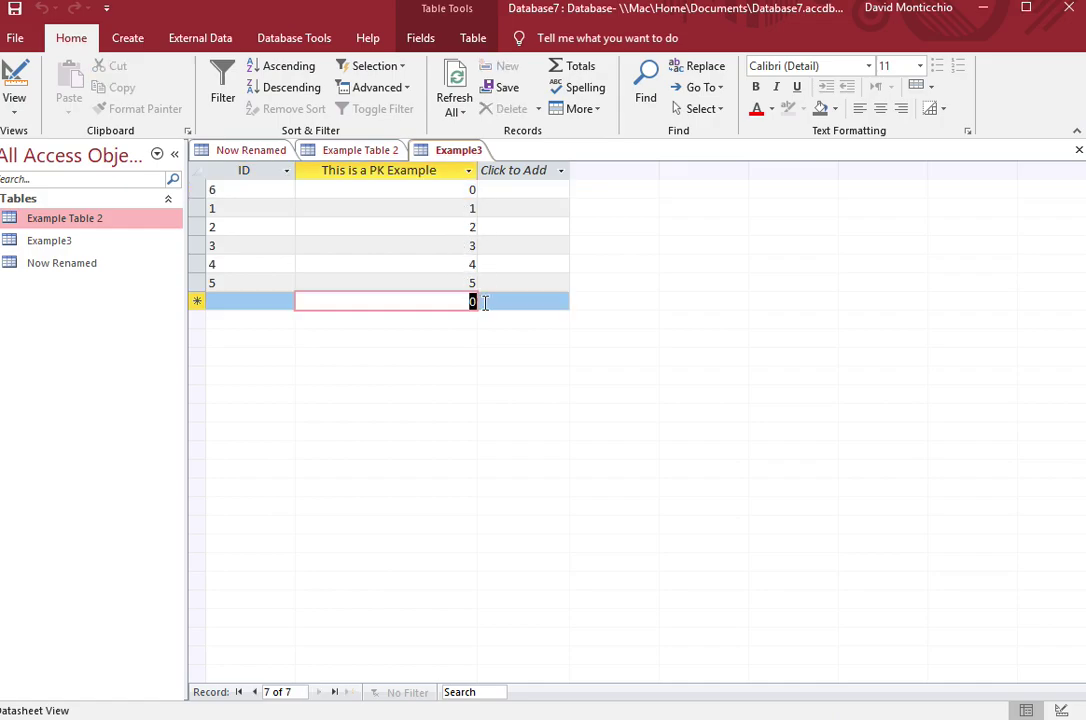
{"action": "type", "text": "6"}
{"action": "left_click", "coordinate": [472, 318]}
{"action": "left_click", "coordinate": [238, 302]}
{"action": "type", "text": "5"}
- Set the ID to 5 in the records whose This is a PK Example values are 4, 3, 2, 1 and 0
{"action": "left_click", "coordinate": [233, 264]}
{"action": "key", "text": "BackSpace"}
{"action": "type", "text": "5"}
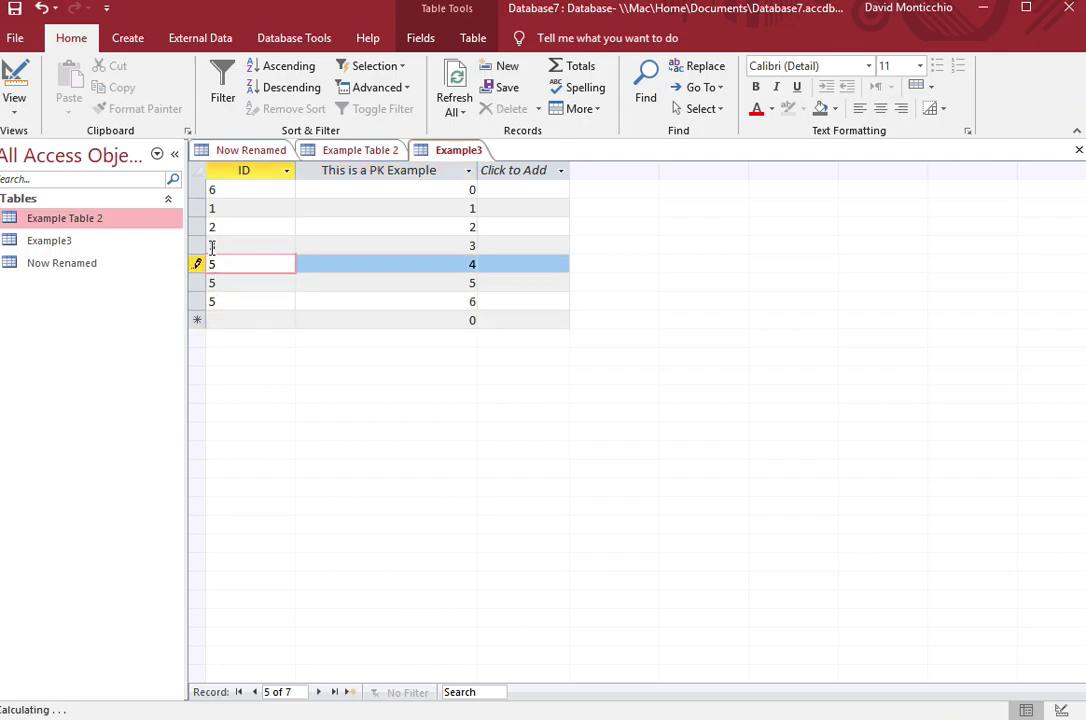
{"action": "left_click", "coordinate": [218, 245]}
{"action": "key", "text": "BackSpace"}
{"action": "type", "text": "5"}
{"action": "left_click", "coordinate": [218, 227]}
{"action": "key", "text": "BackSpace"}
{"action": "type", "text": "5"}
{"action": "left_click", "coordinate": [220, 208]}
{"action": "key", "text": "BackSpace"}
{"action": "type", "text": "5"}
{"action": "left_click", "coordinate": [216, 189]}
{"action": "key", "text": "BackSpace"}
{"action": "type", "text": "5"}
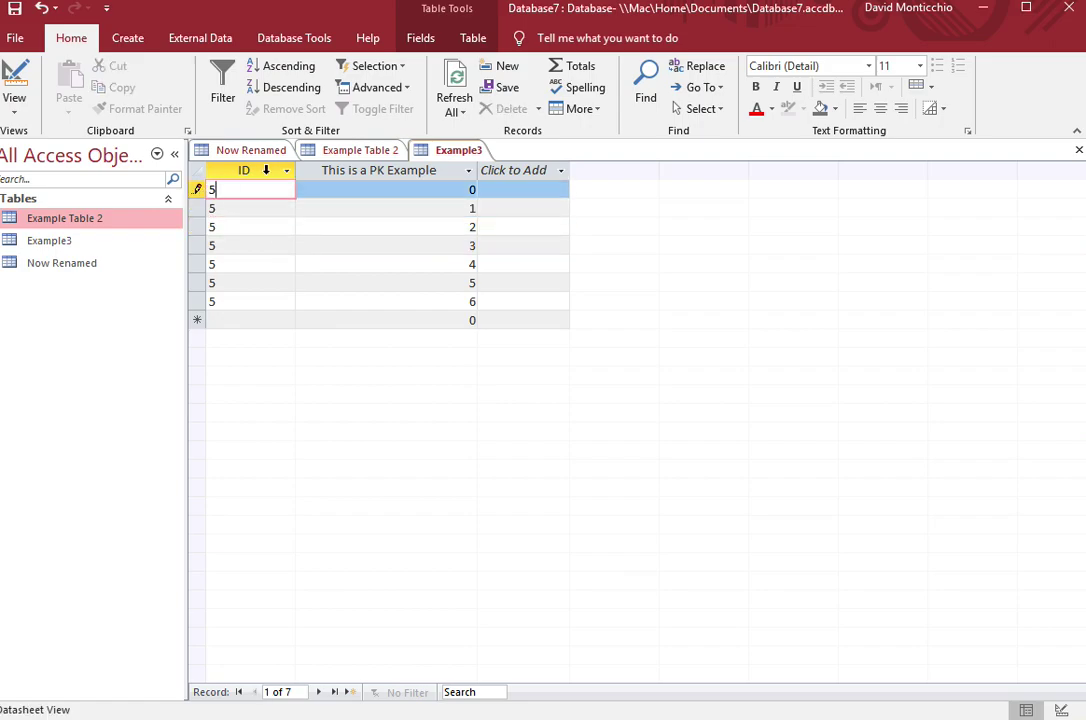
- Examine the primary key setting in Design View and return to Datasheet View
{"action": "left_click", "coordinate": [14, 80]}
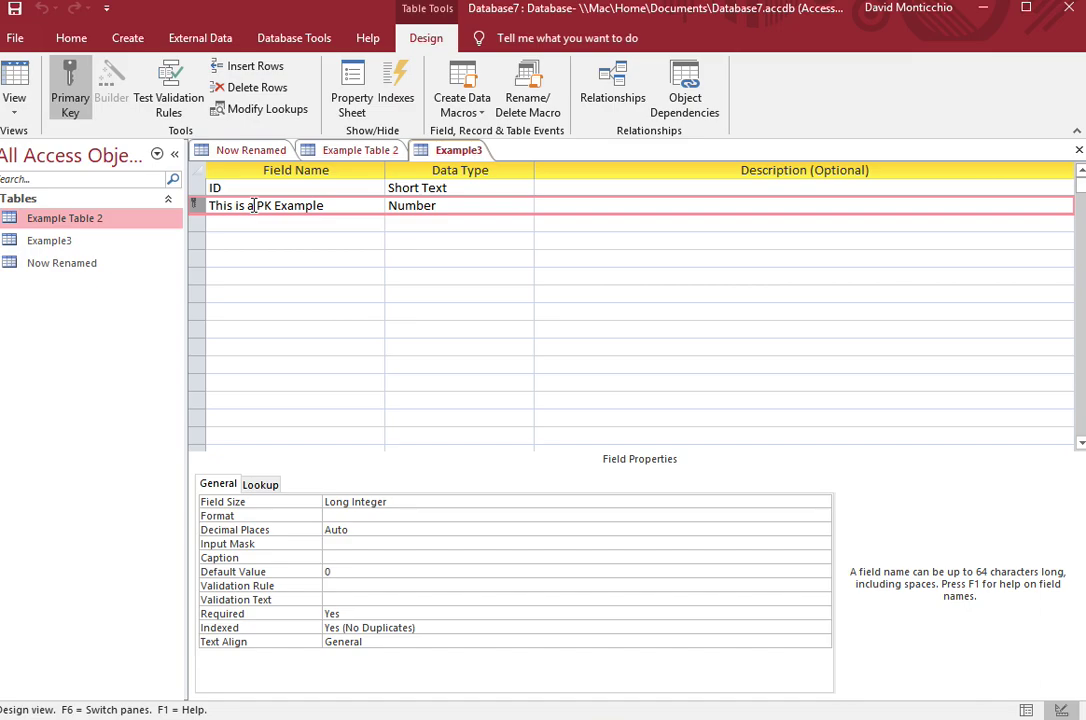
{"action": "left_click", "coordinate": [15, 105]}
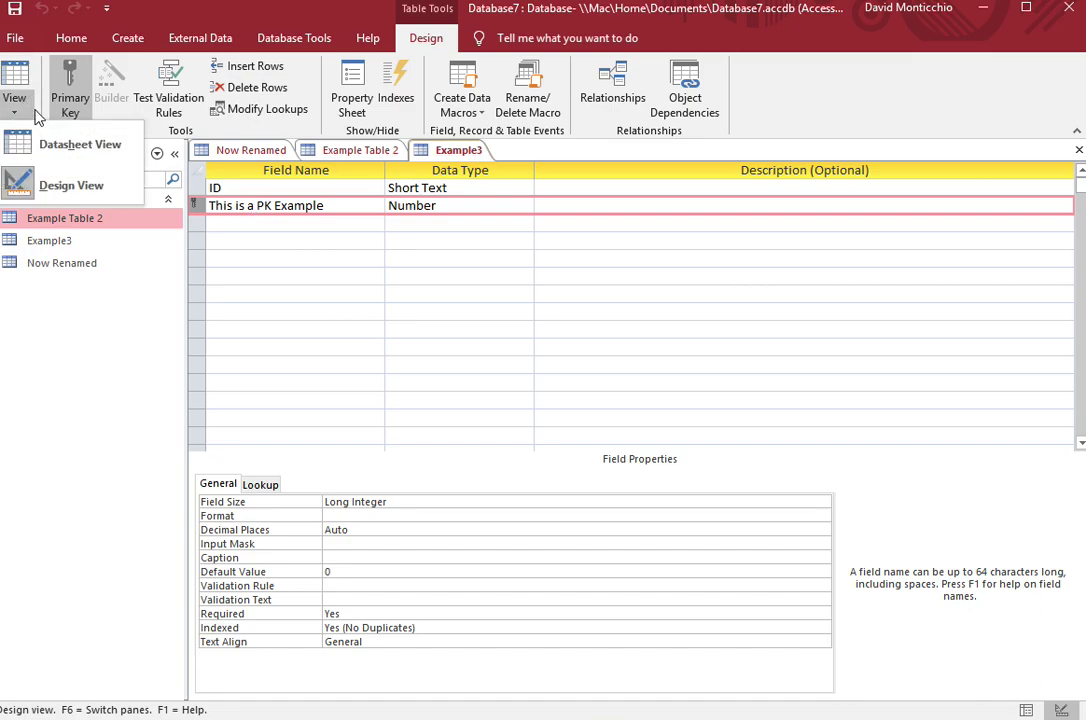
{"action": "left_click", "coordinate": [14, 143]}
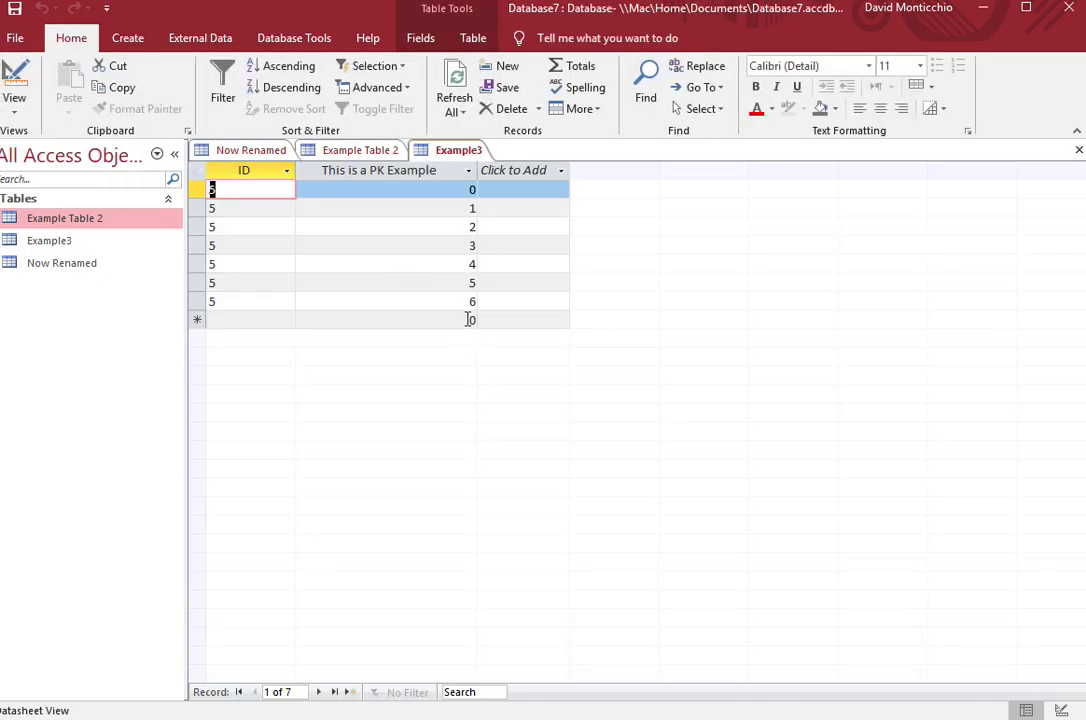
- Try to set the last record's This is a PK Example value to the duplicate 5
{"action": "left_click", "coordinate": [469, 319]}
{"action": "left_click", "coordinate": [474, 246]}
{"action": "double_click", "coordinate": [474, 246]}
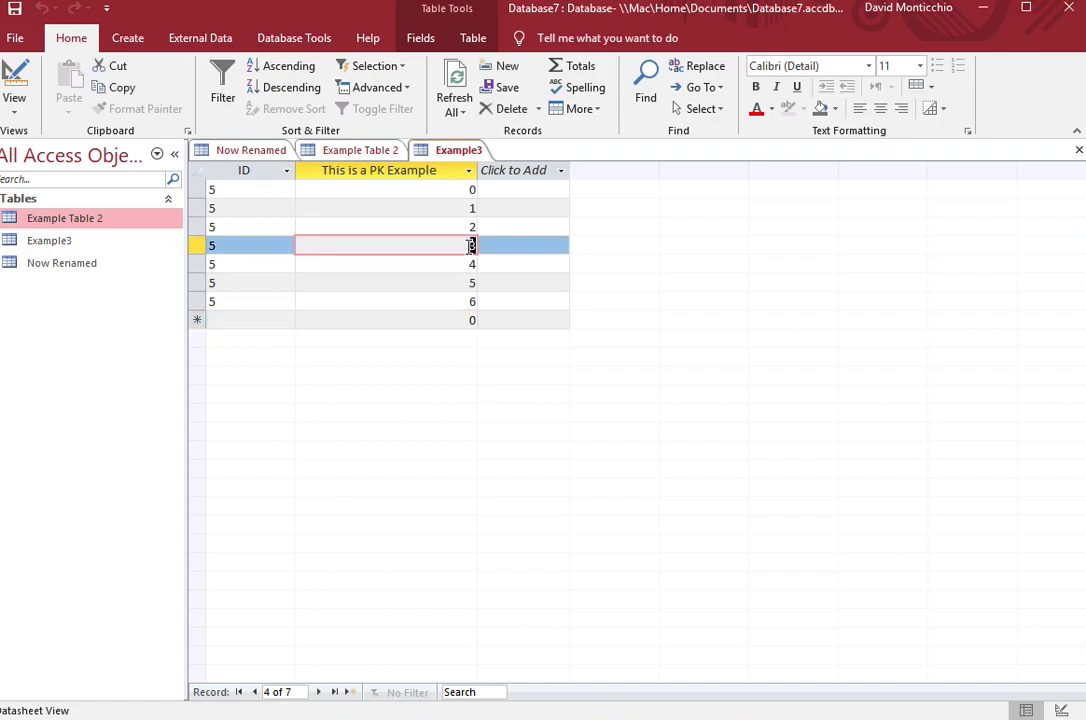
{"action": "double_click", "coordinate": [472, 301]}
{"action": "type", "text": "5"}
{"action": "left_click", "coordinate": [455, 258]}
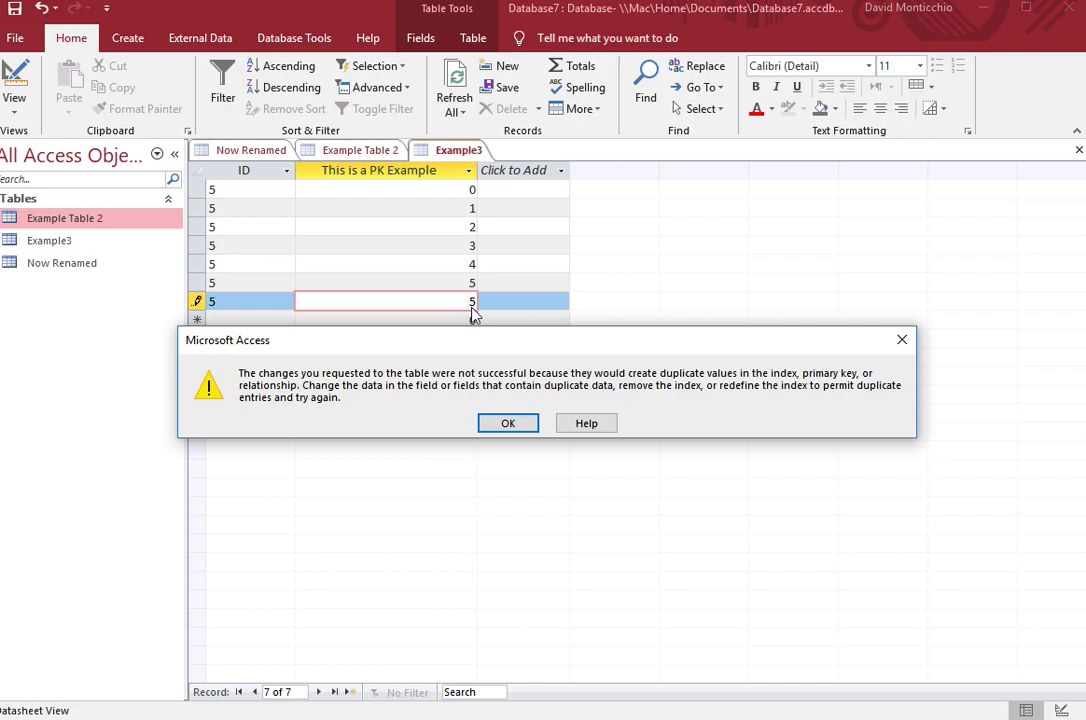
{"action": "left_click", "coordinate": [502, 422]}
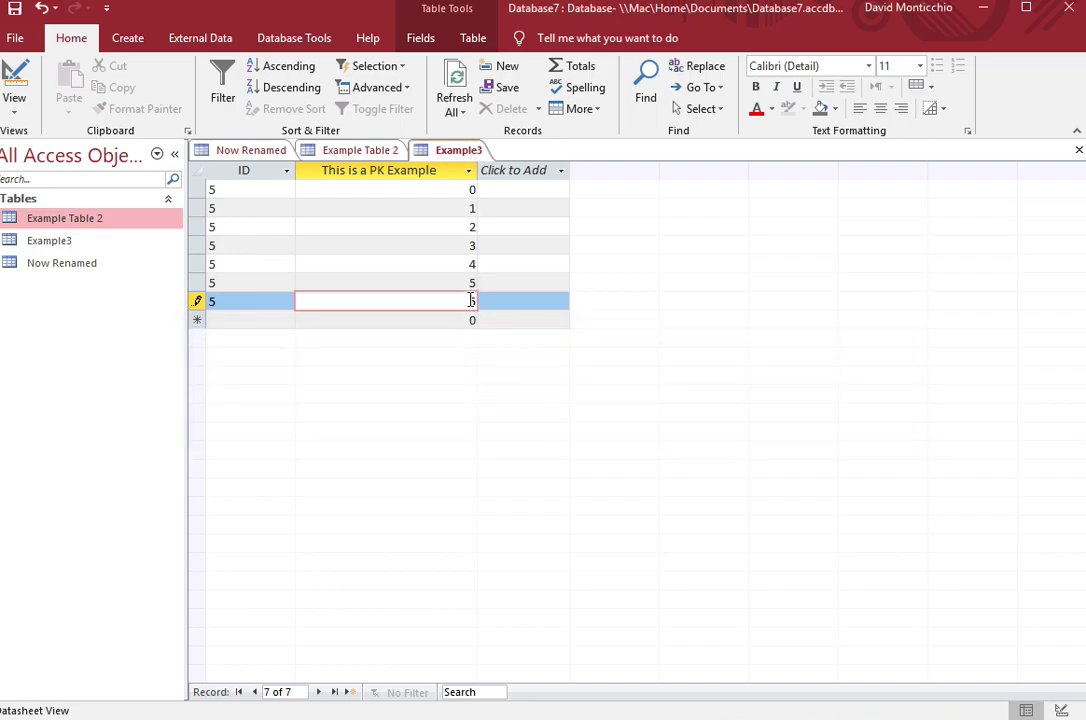
- Set the last record's This is a PK Example value to 6 and return the table to Design View
{"action": "key", "text": "BackSpace"}
{"action": "type", "text": "6"}
{"action": "left_click", "coordinate": [453, 264]}
{"action": "left_click", "coordinate": [448, 208]}
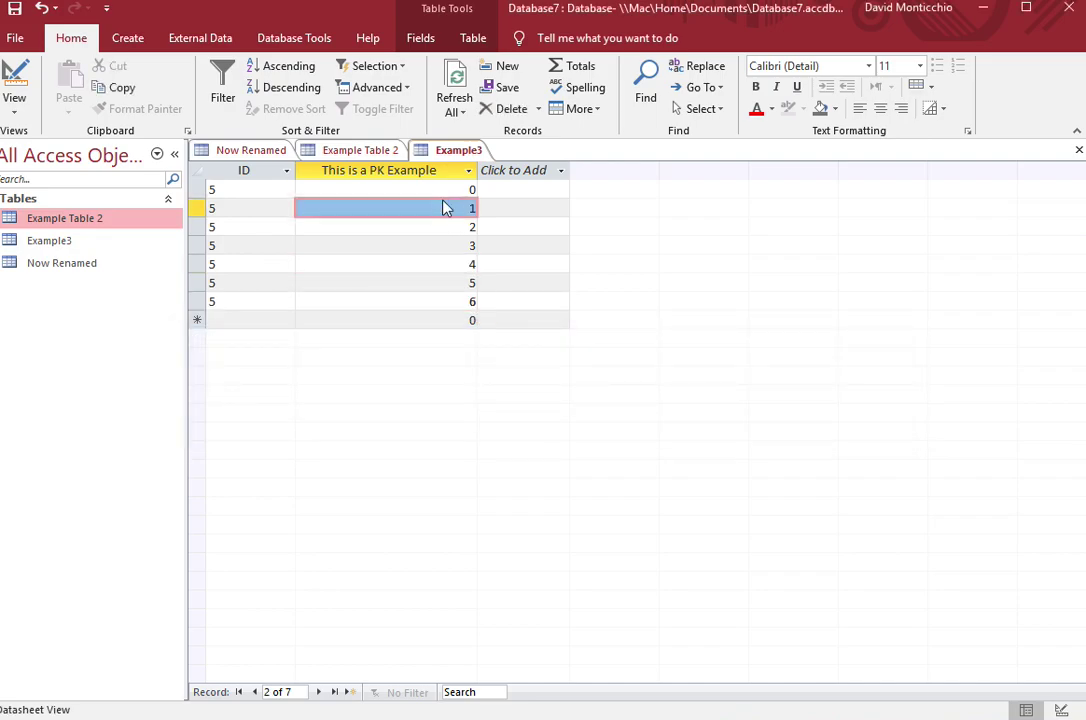
{"action": "left_click", "coordinate": [33, 84]}
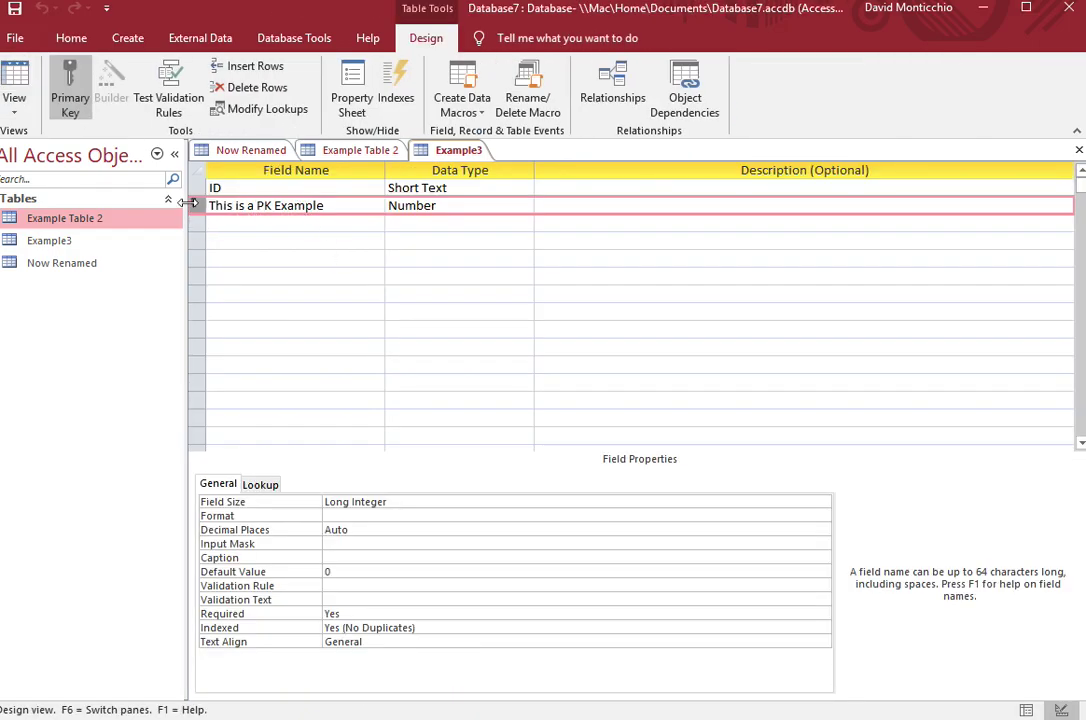